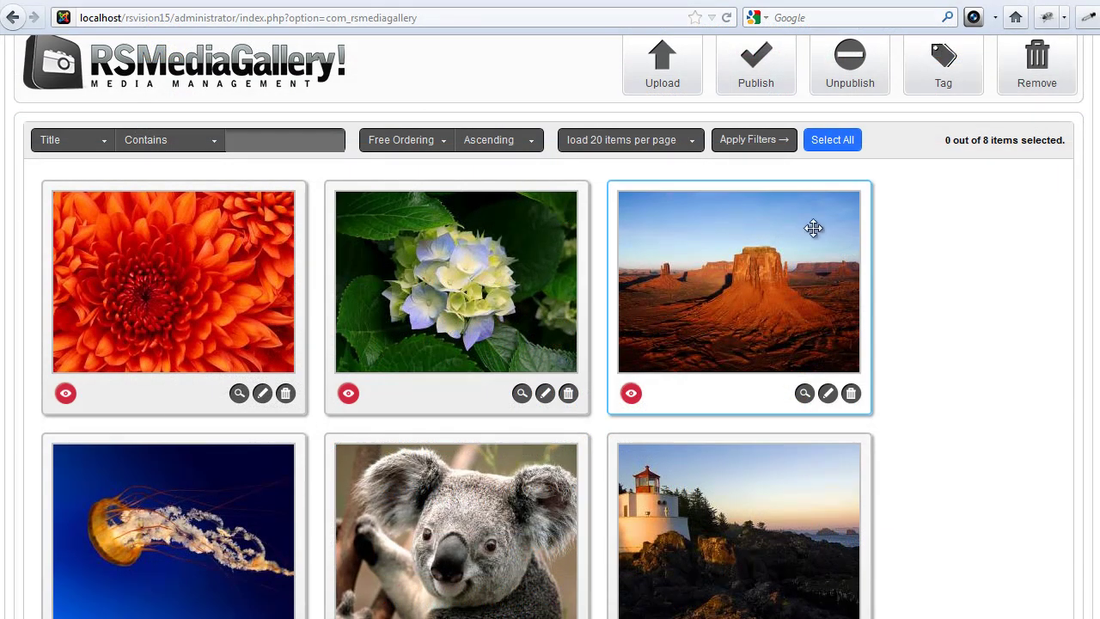
# Open the multiple-file upload form, look at its auto-tags, and close it without uploading
pyautogui.click(676, 79)
pyautogui.write('nature')
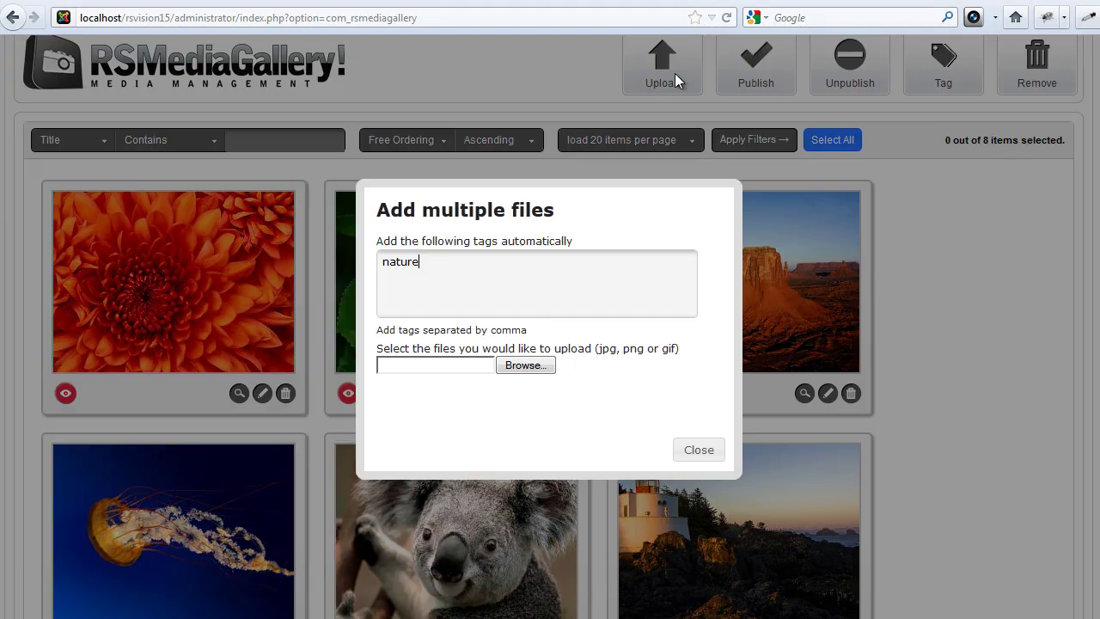
pyautogui.click(456, 277)
pyautogui.click(697, 456)
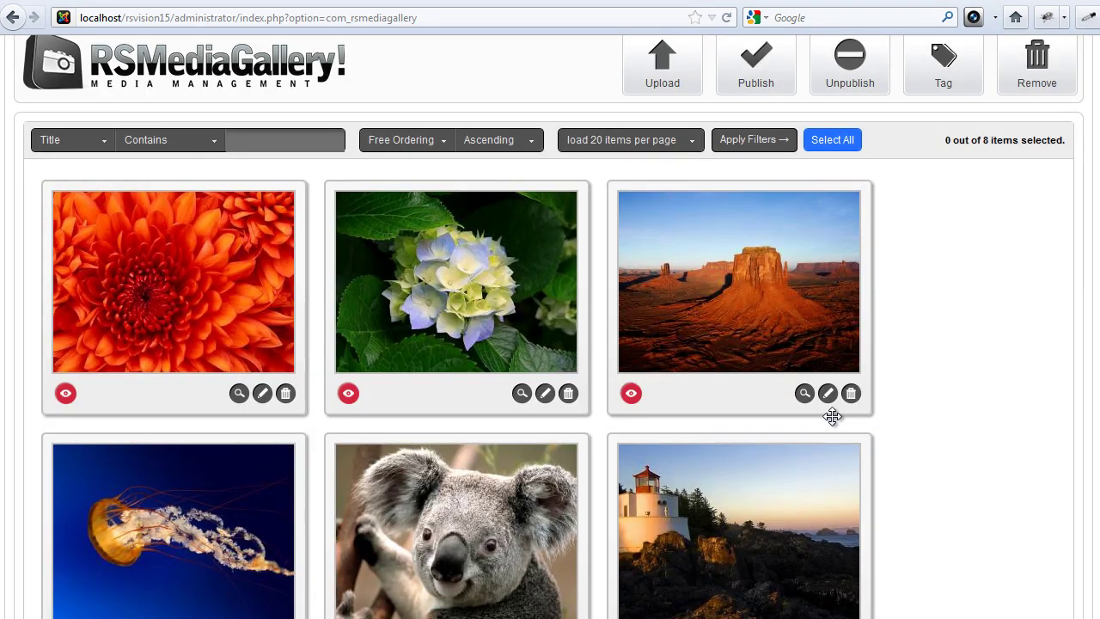
# Publish all eight gallery images and preview the koala photo on the site's Nature page
pyautogui.click(832, 142)
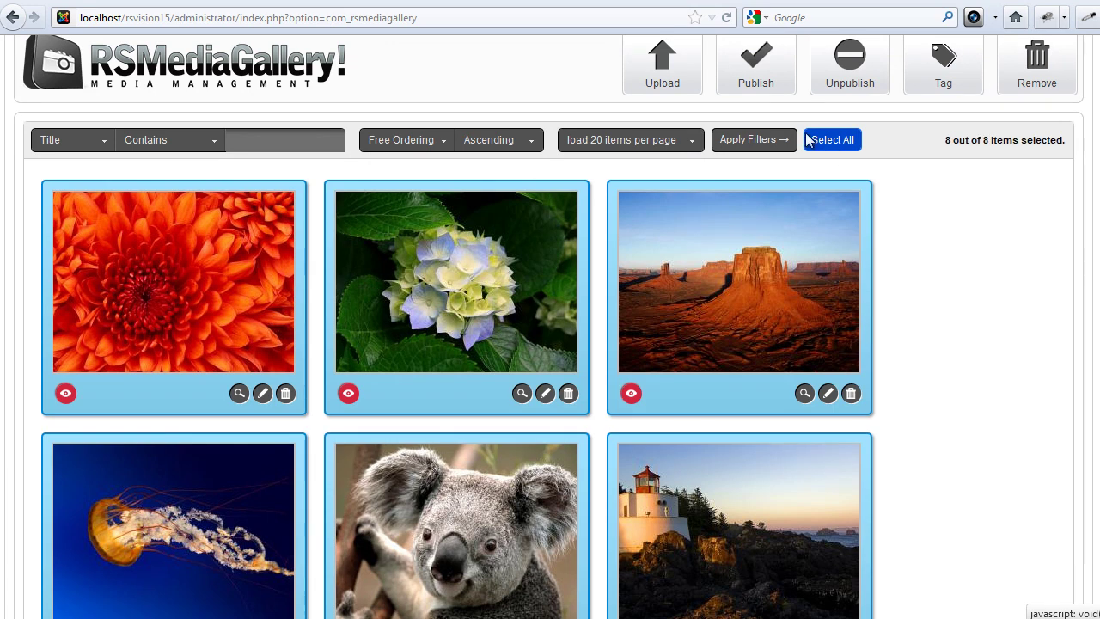
pyautogui.click(754, 86)
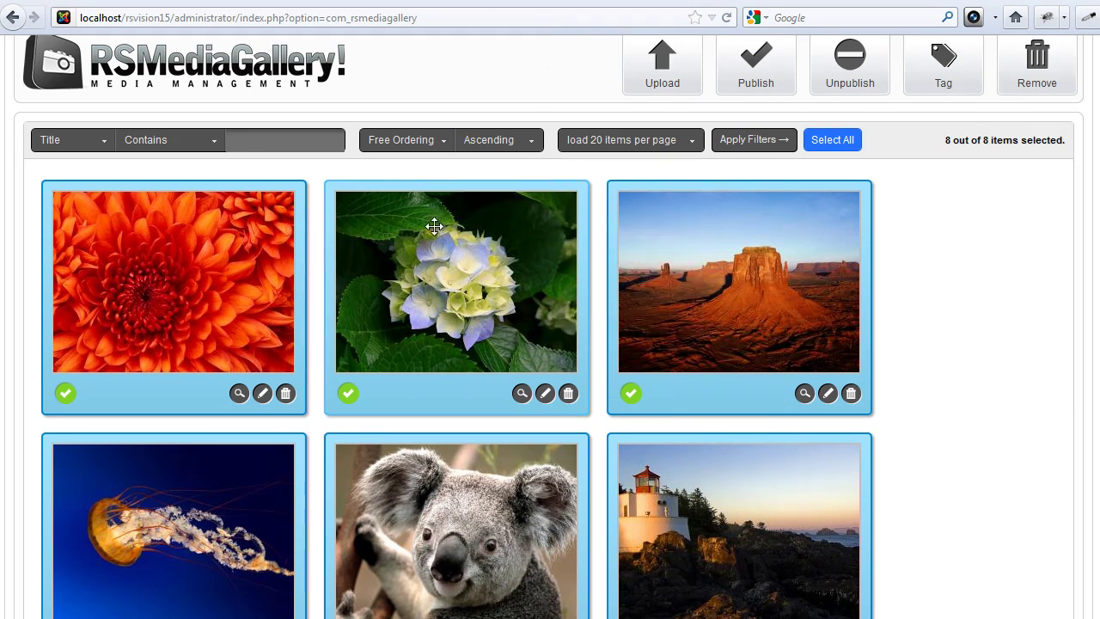
pyautogui.click(496, 2)
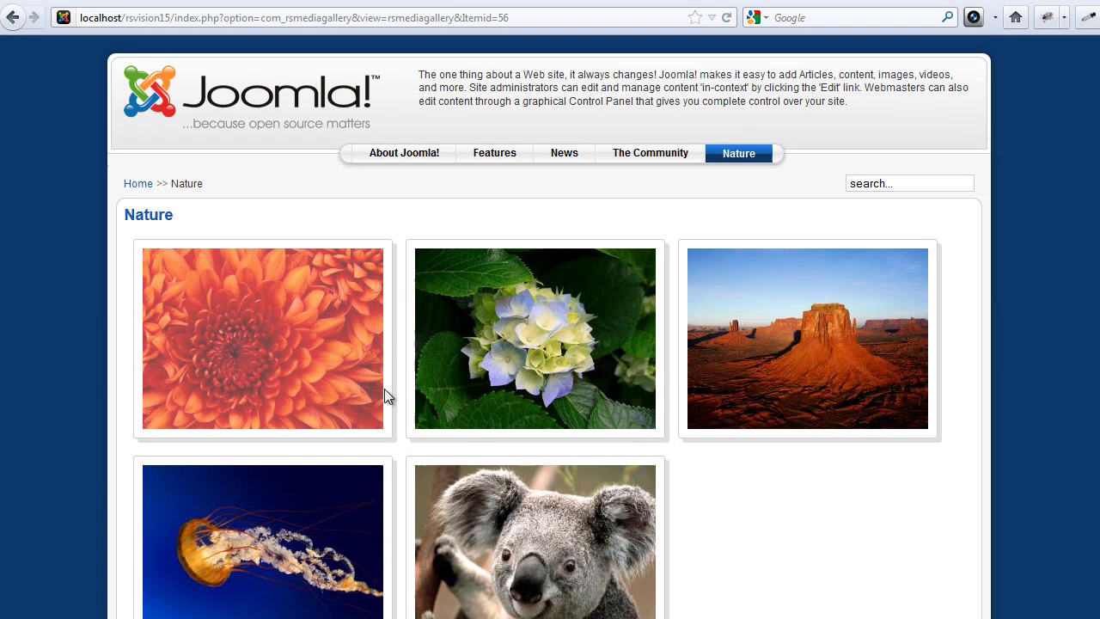
pyautogui.click(507, 523)
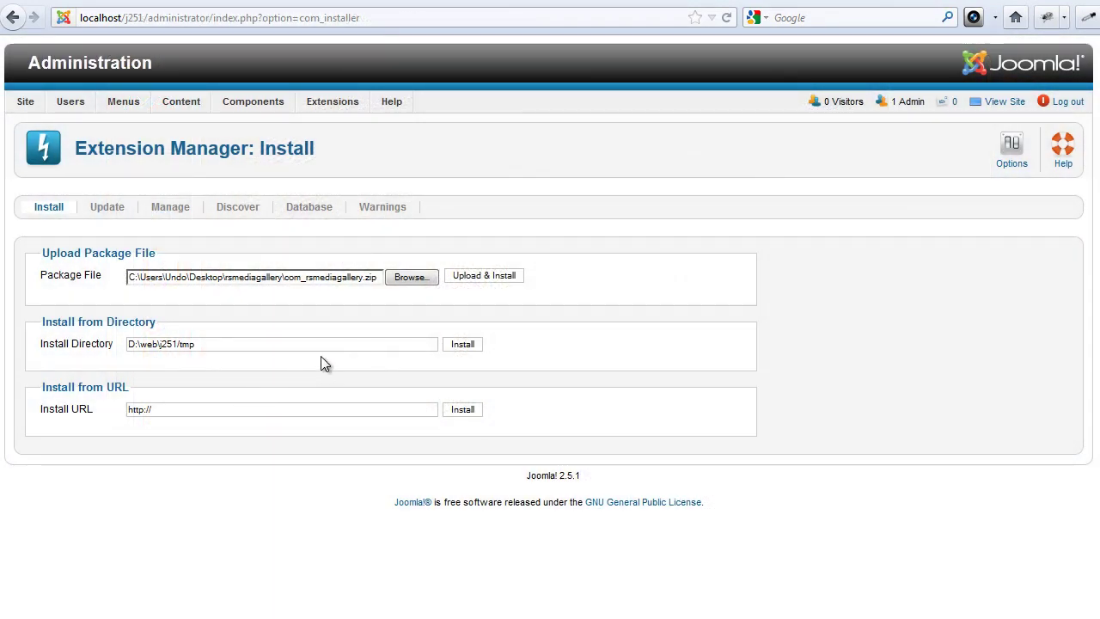
# Upload and install the com_rsmediagallery.zip component package
pyautogui.click(406, 278)
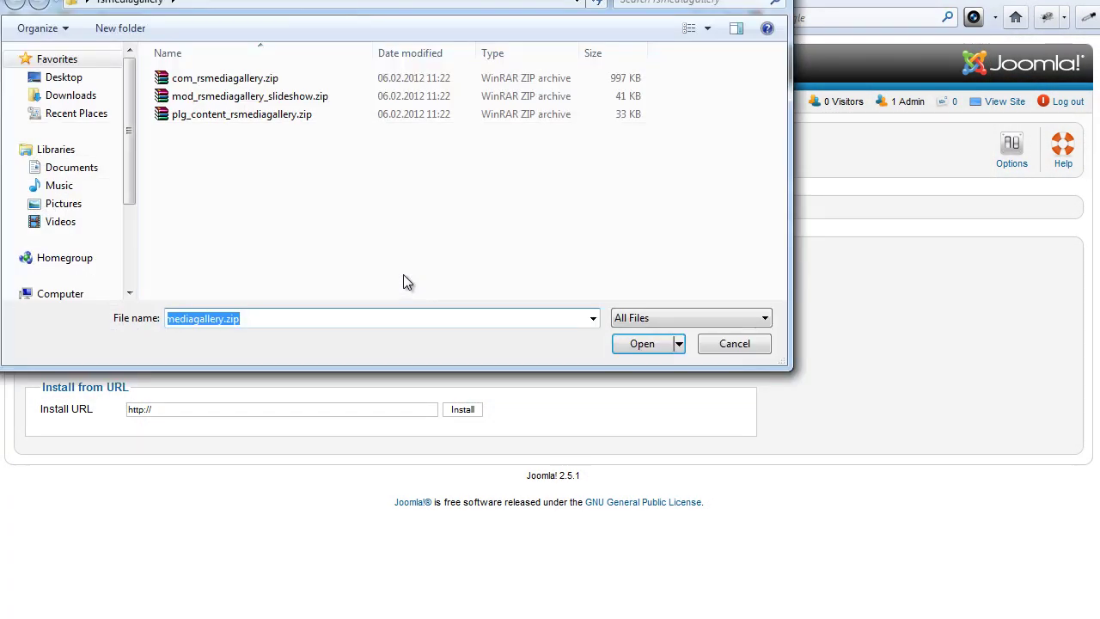
pyautogui.click(230, 81)
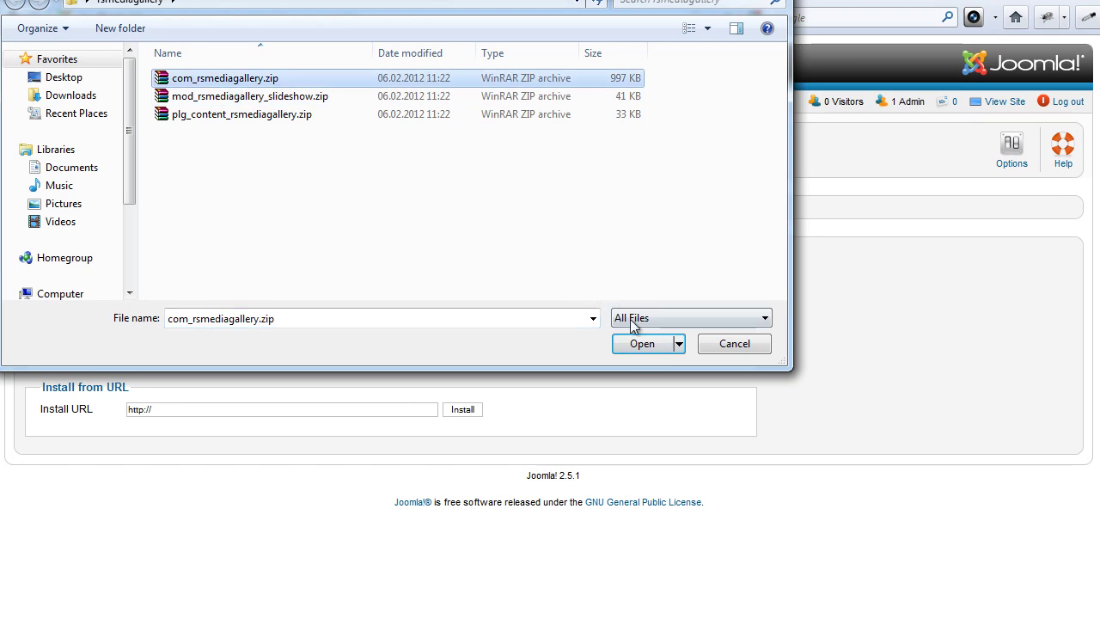
pyautogui.click(645, 344)
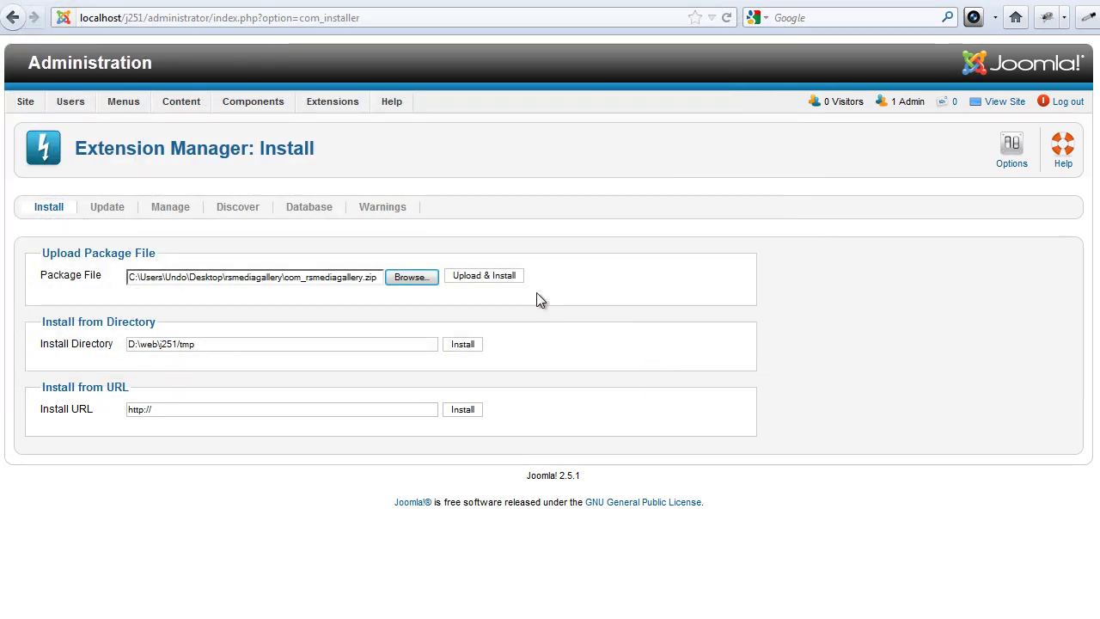
pyautogui.click(510, 280)
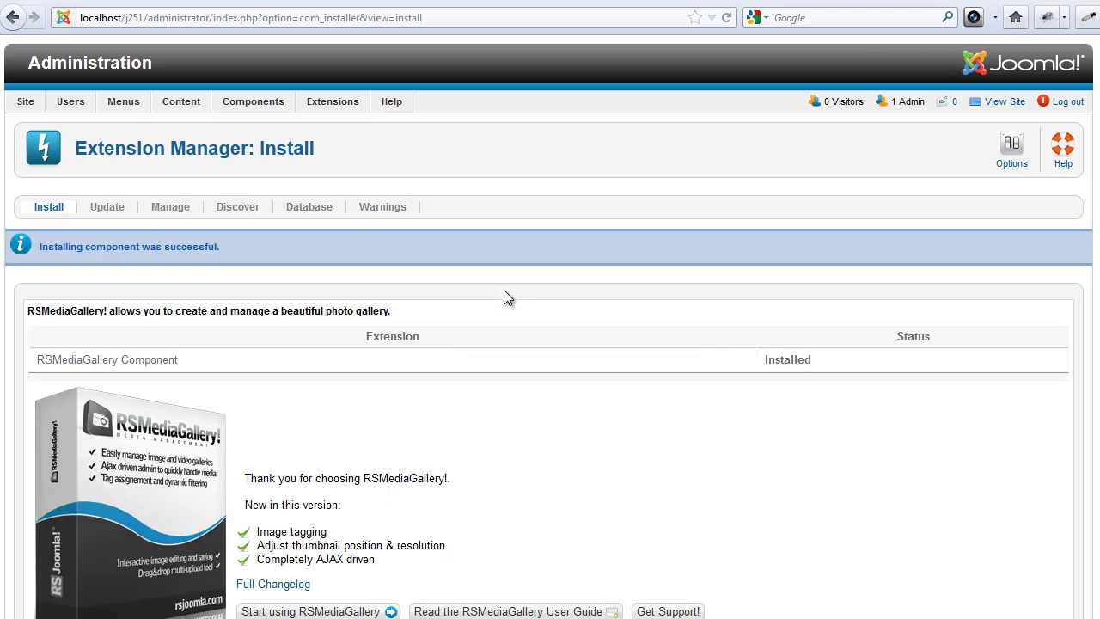
pyautogui.scroll(-5, 504, 291)
pyautogui.scroll(5, 504, 294)
# Install the mod_rsmediagallery_slideshow.zip slideshow module package
pyautogui.click(51, 208)
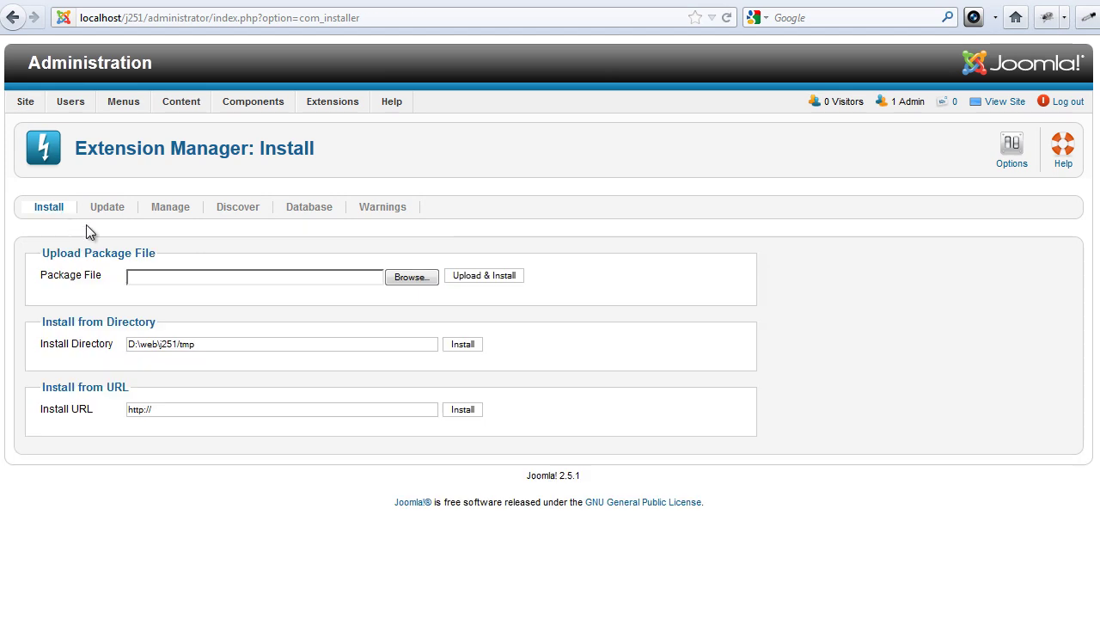
pyautogui.click(419, 278)
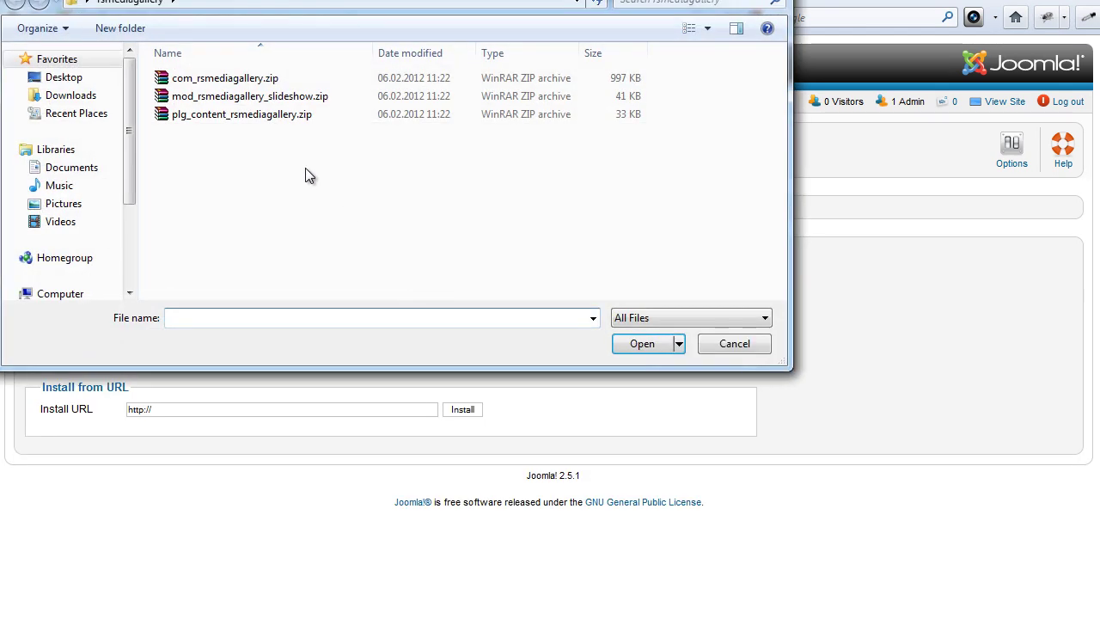
pyautogui.click(203, 102)
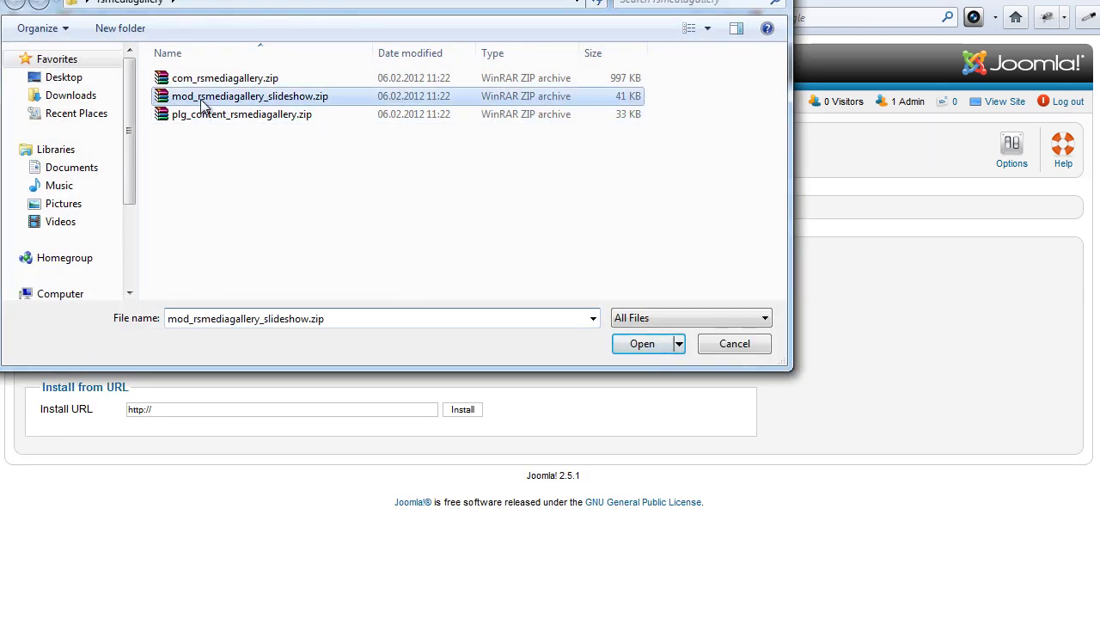
pyautogui.click(634, 351)
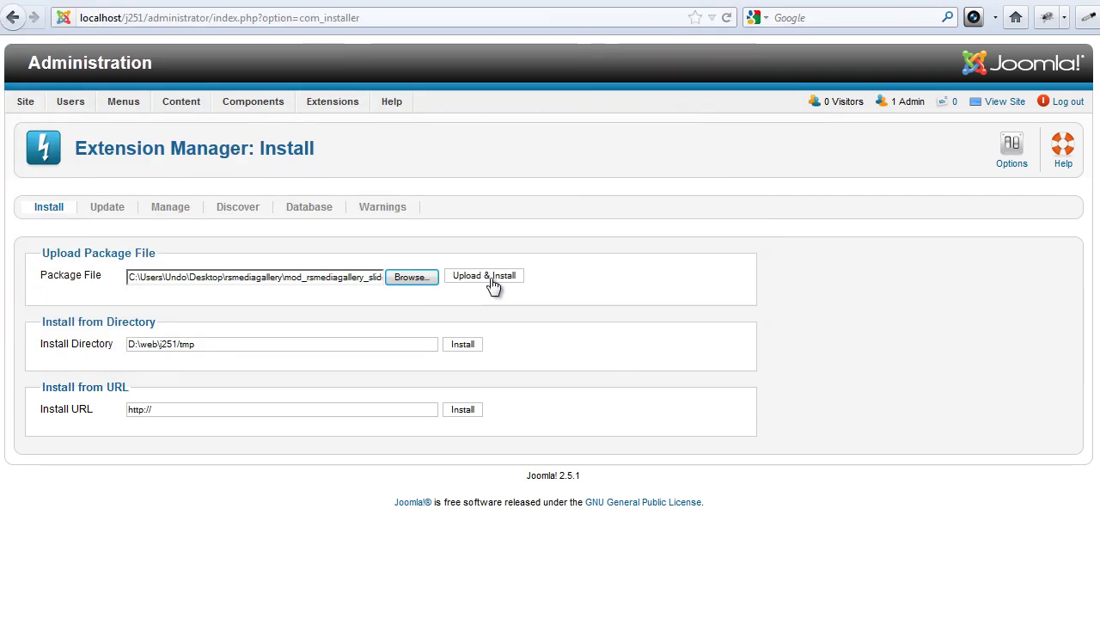
pyautogui.click(515, 277)
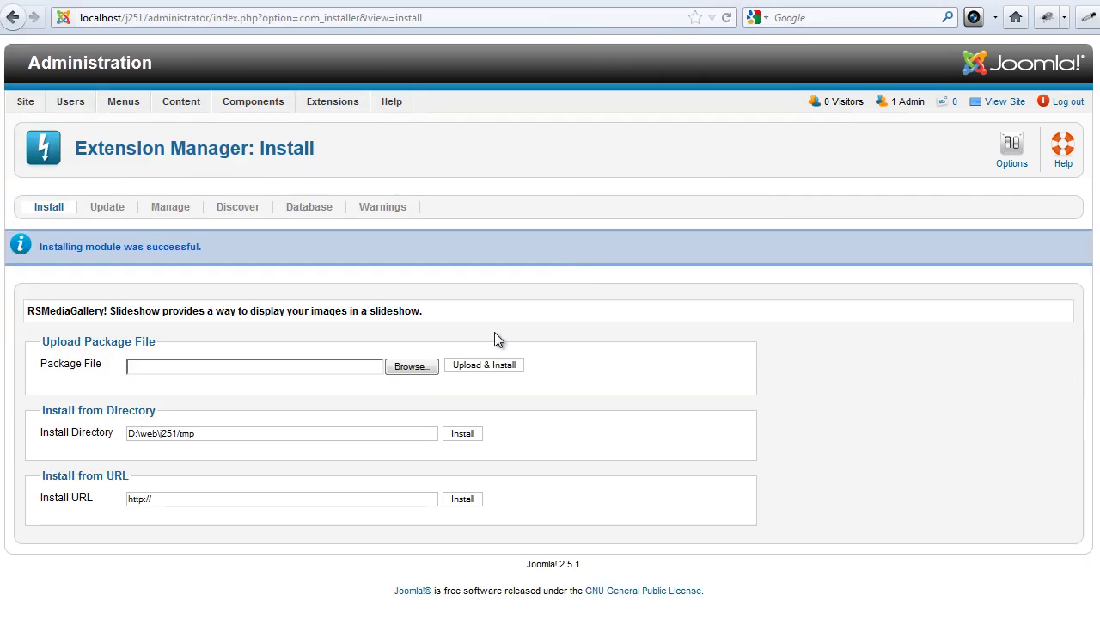
# Install the plg_content_rsmediagallery.zip content plugin package
pyautogui.click(420, 369)
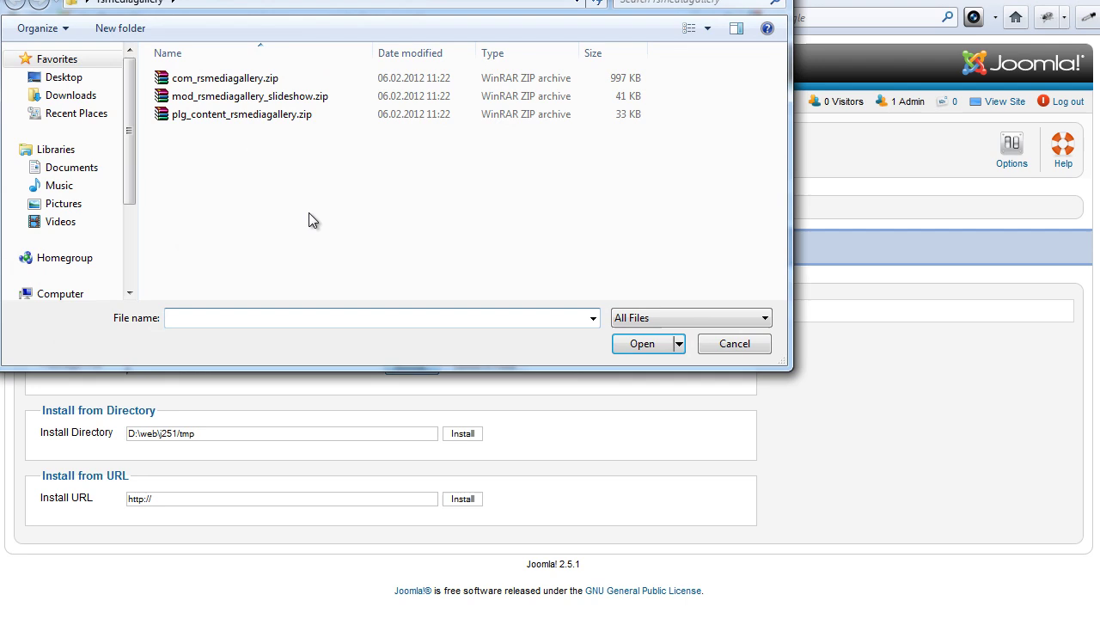
pyautogui.click(232, 115)
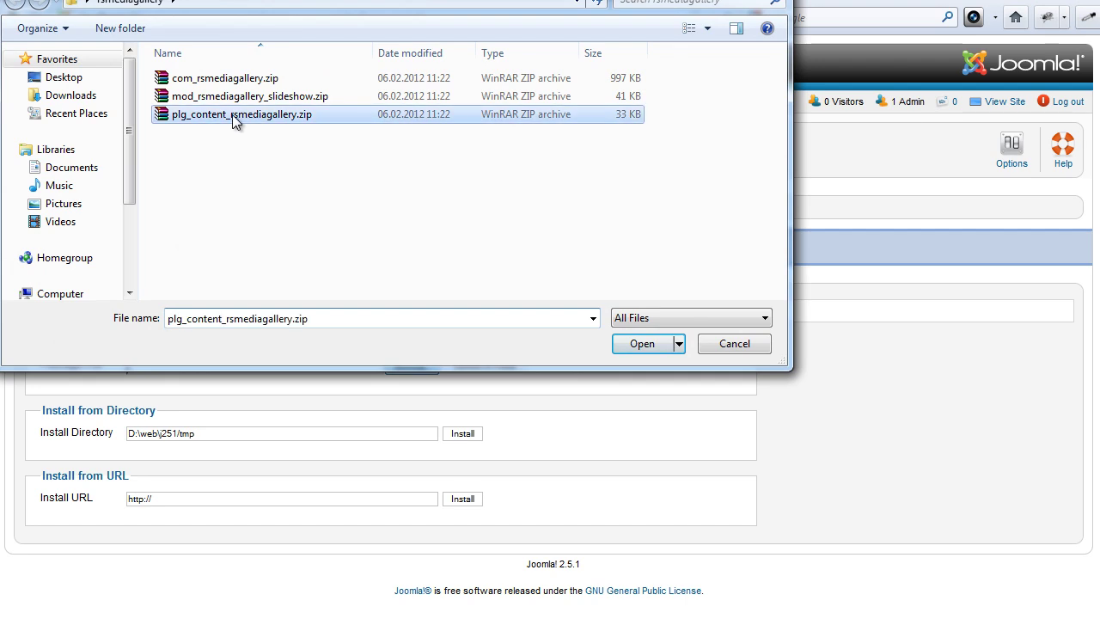
pyautogui.click(642, 352)
pyautogui.click(498, 370)
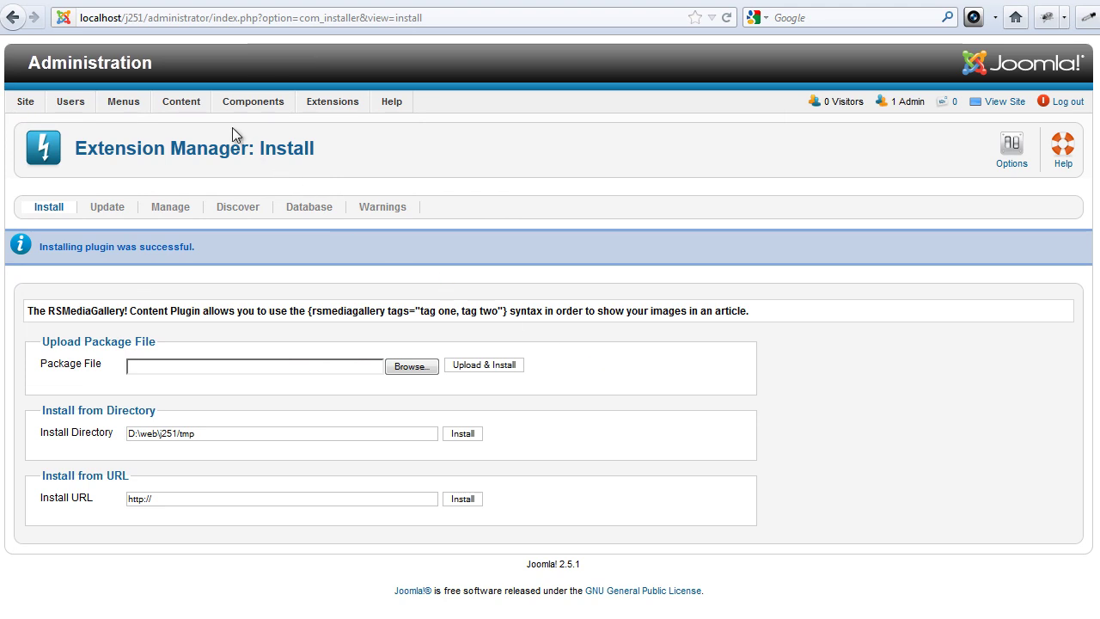
pyautogui.moveTo(253, 102)
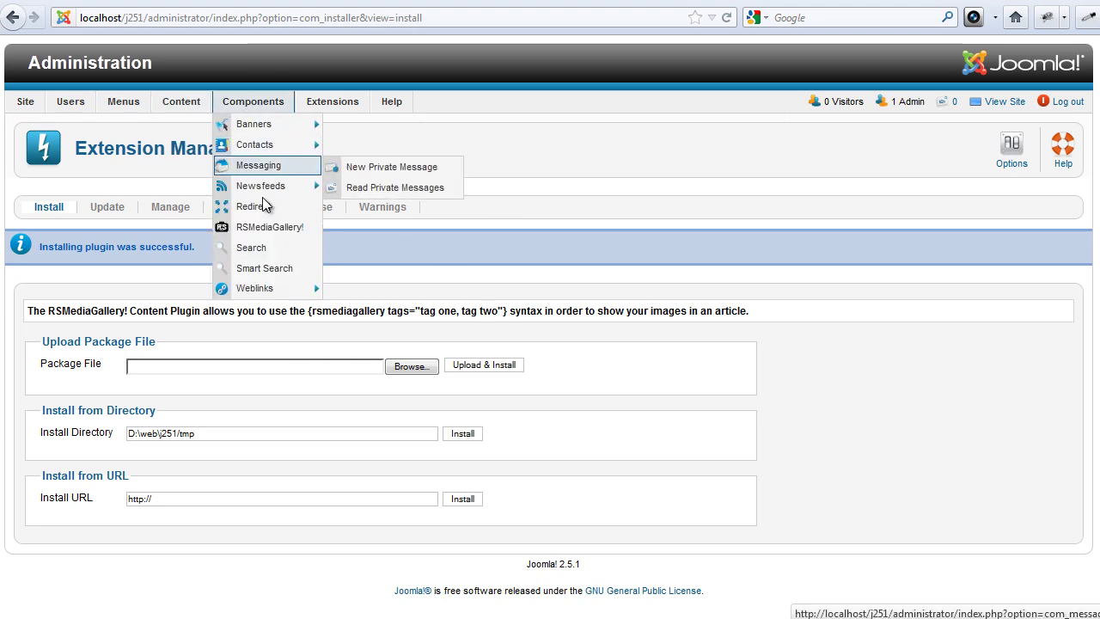
# In RSMediaGallery's media manager, upload all eight images from the Pictures folder
pyautogui.click(265, 229)
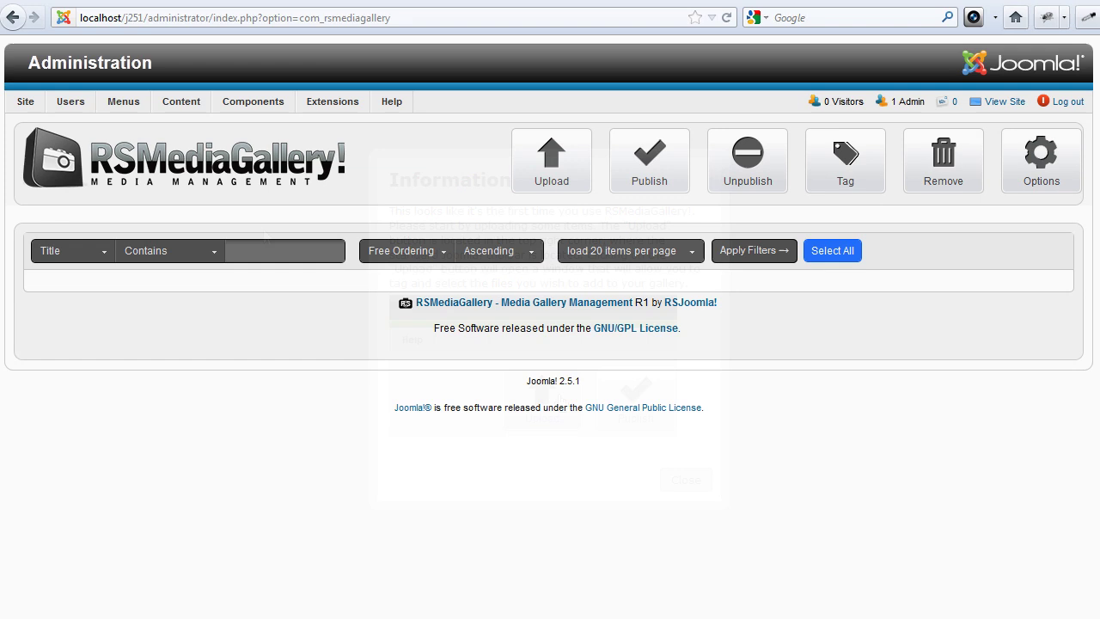
pyautogui.click(632, 250)
pyautogui.click(568, 171)
pyautogui.write('nature')
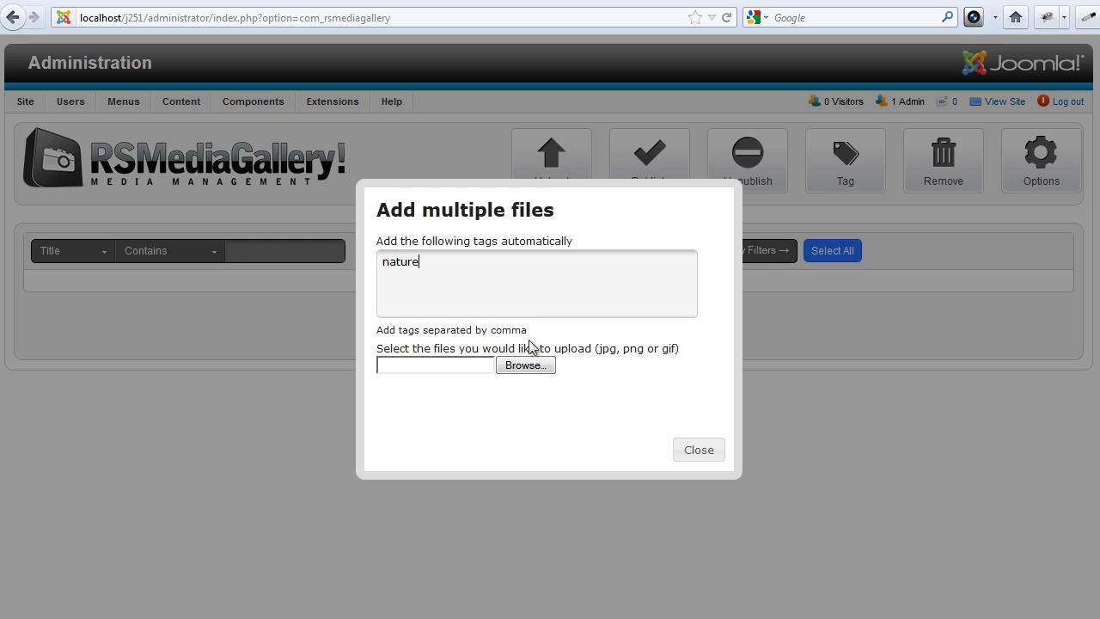
pyautogui.click(525, 367)
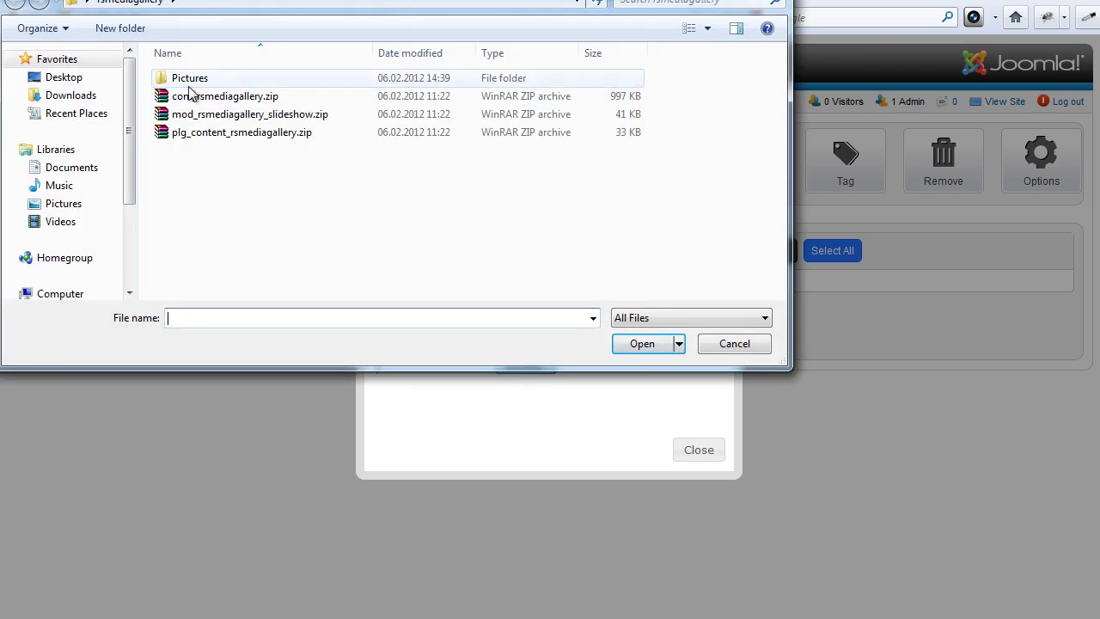
pyautogui.doubleClick(188, 81)
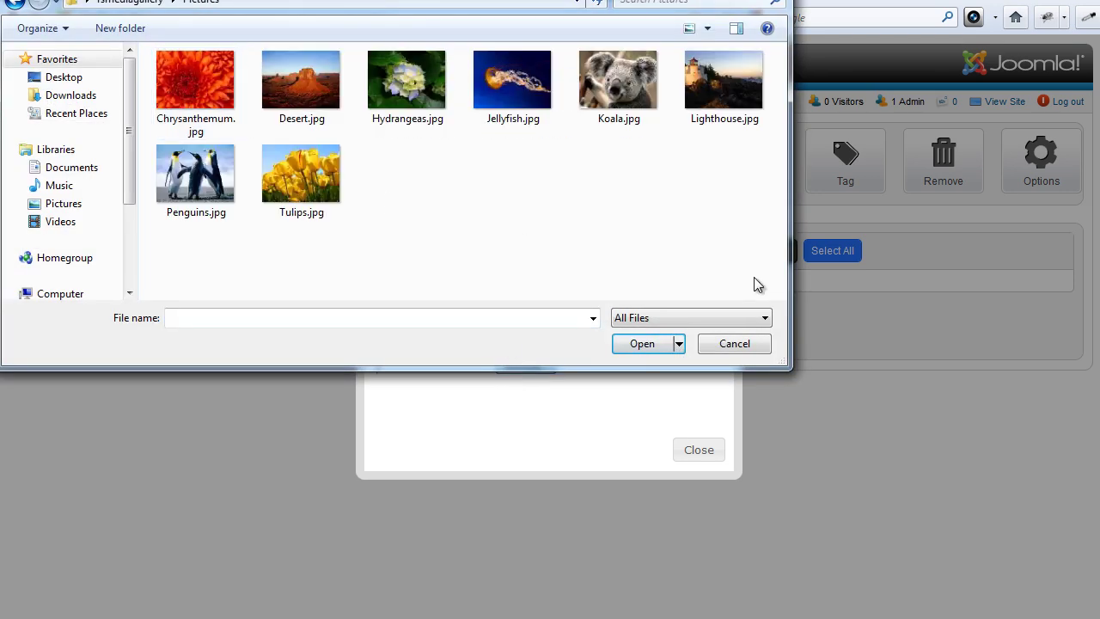
pyautogui.moveTo(756, 285); pyautogui.dragTo(235, 95)
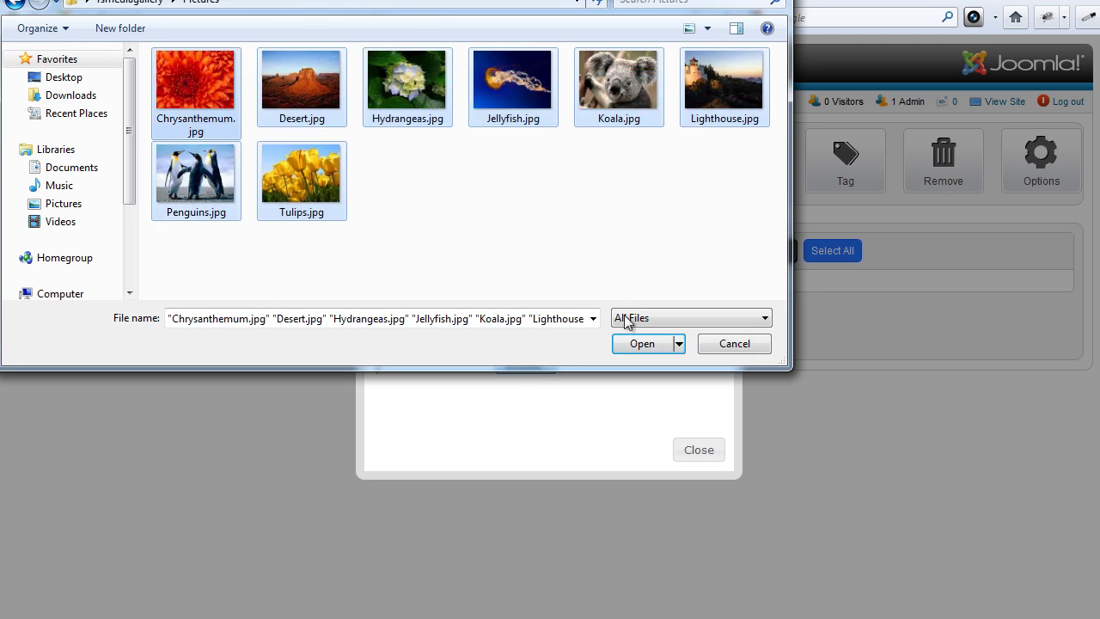
pyautogui.click(640, 344)
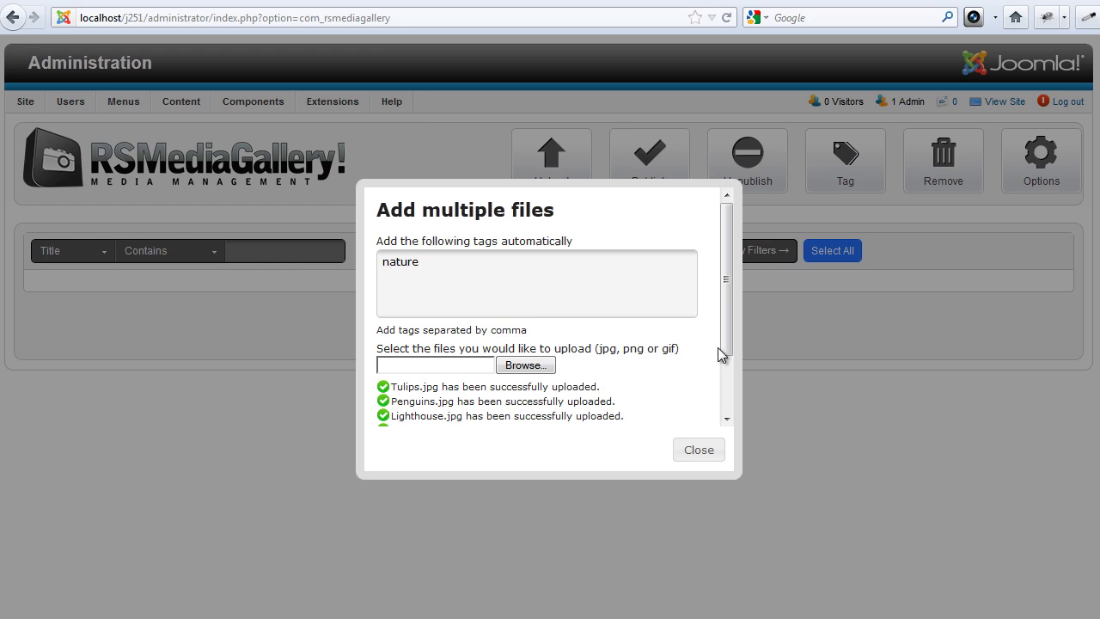
pyautogui.moveTo(725, 300); pyautogui.dragTo(724, 380)
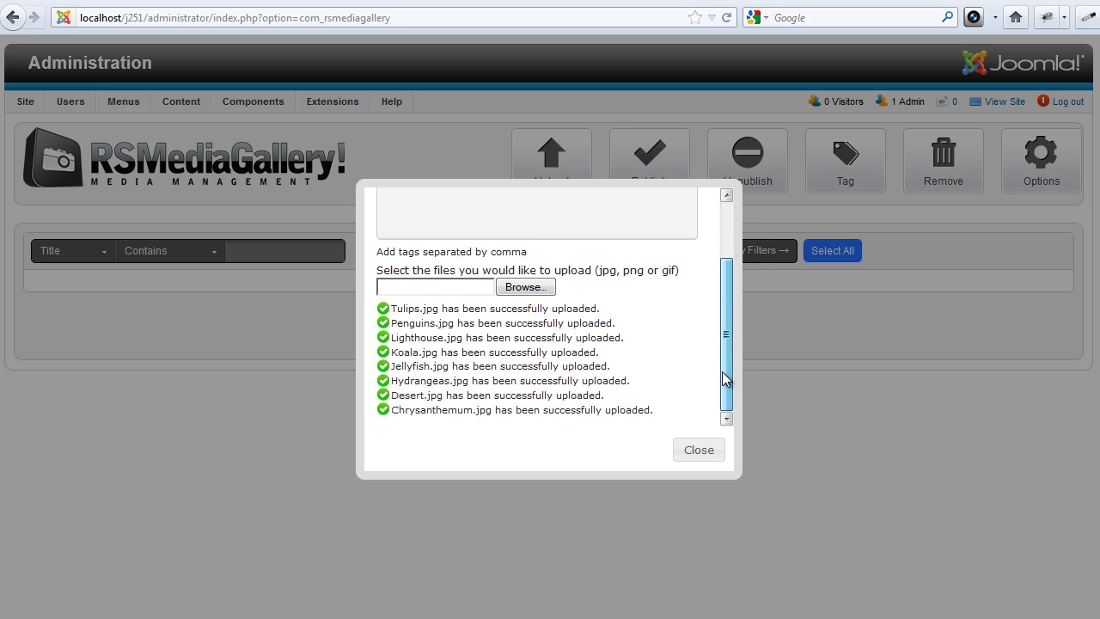
pyautogui.click(703, 452)
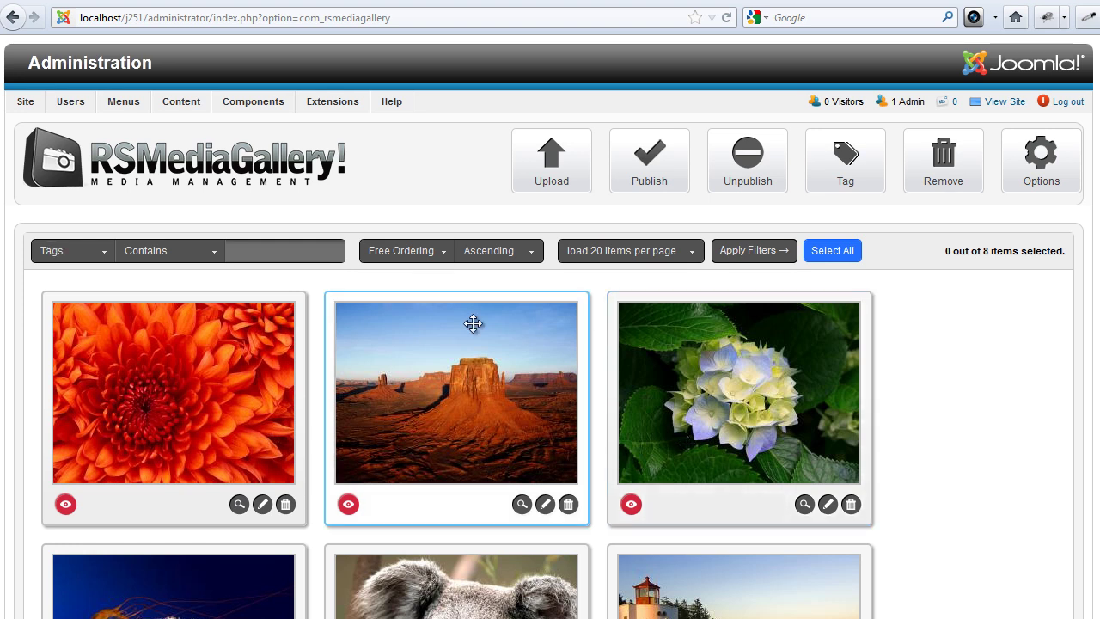
# Filter the gallery to the 'flowers' tag and publish the hydrangea and tulips photos
pyautogui.click(96, 254)
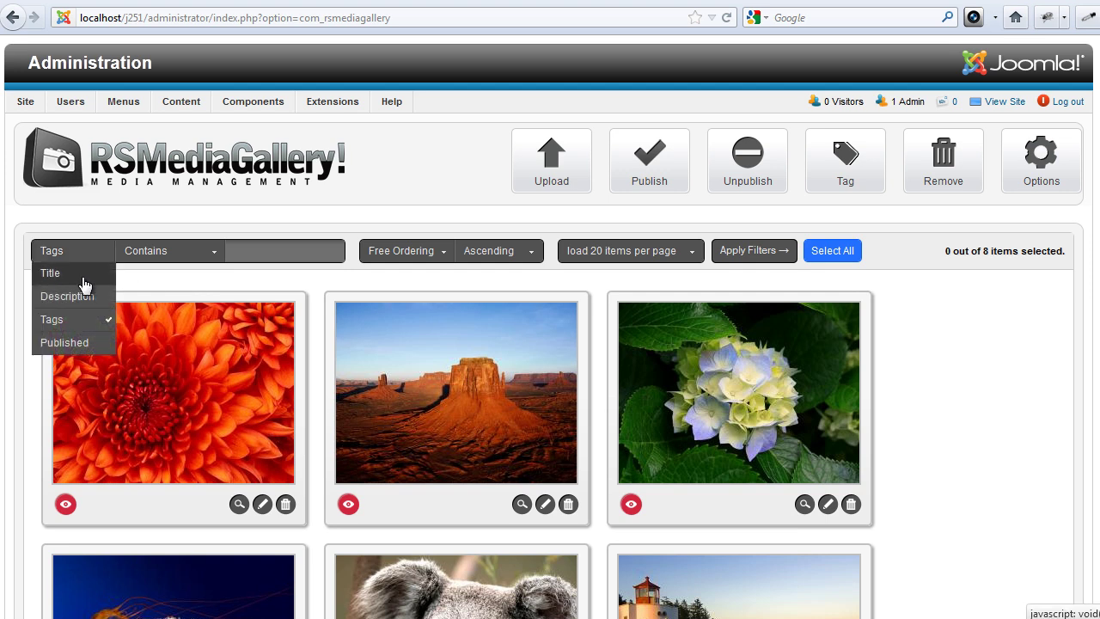
pyautogui.click(73, 323)
pyautogui.write('flow')
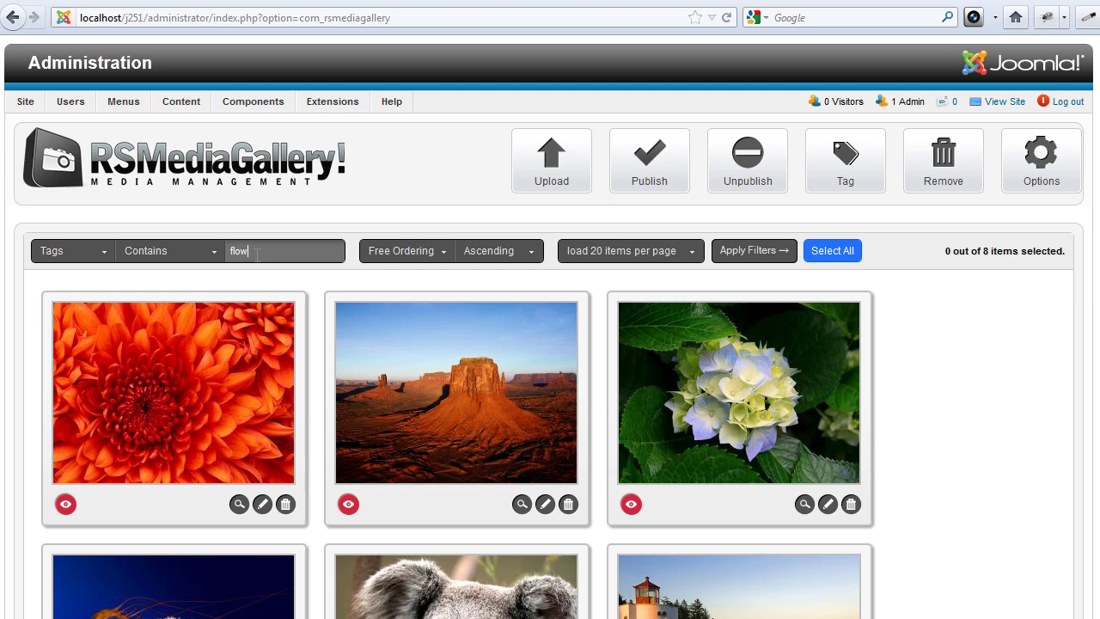
pyautogui.write('er')
pyautogui.click(248, 275)
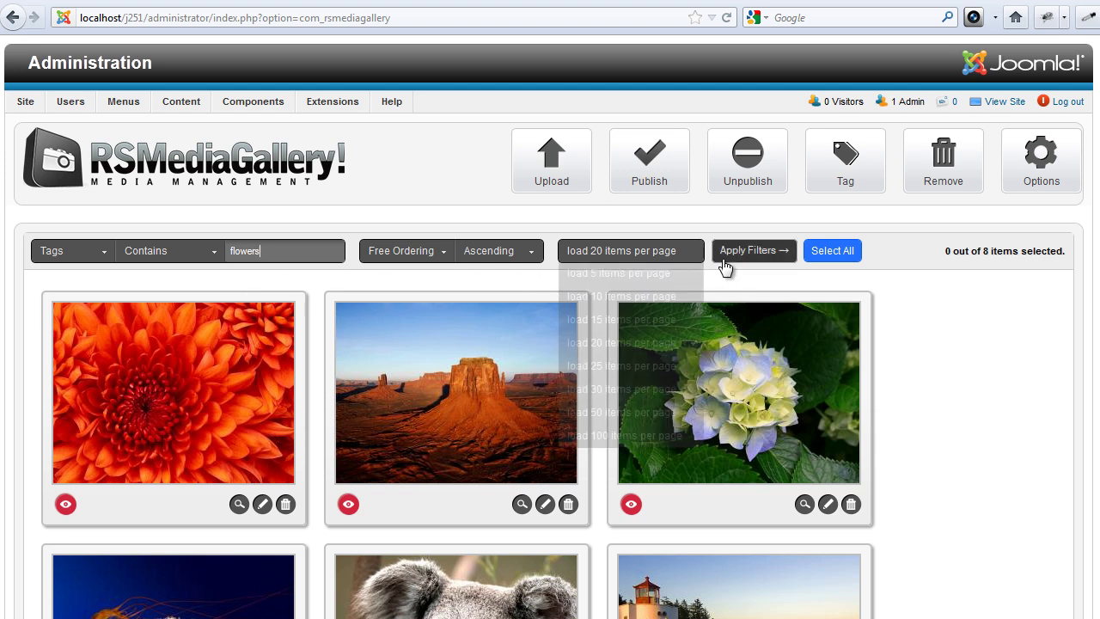
pyautogui.click(753, 254)
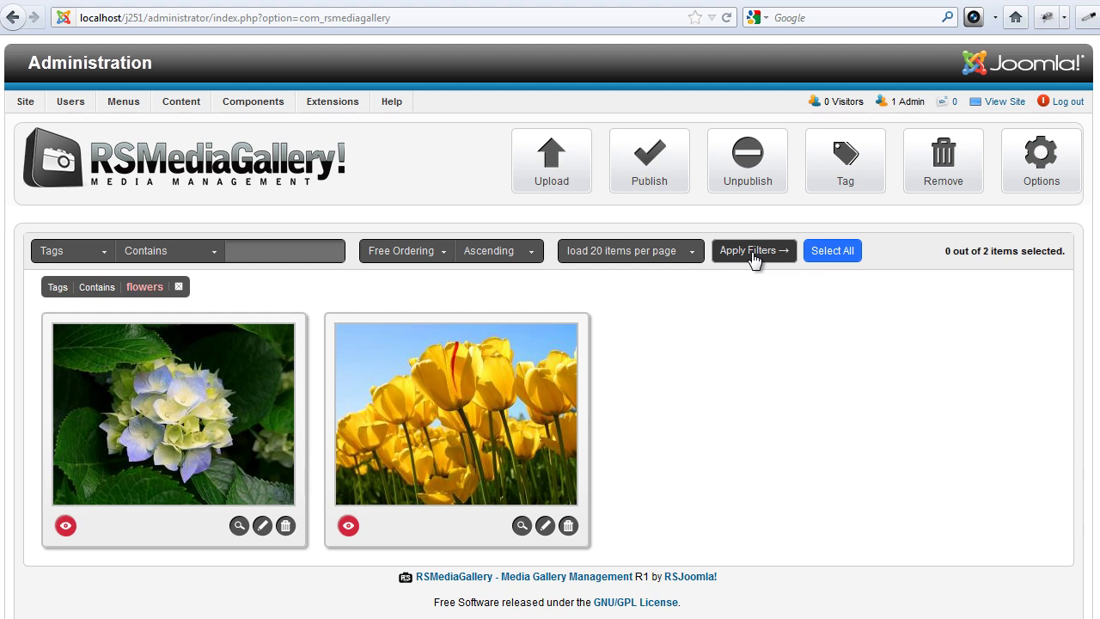
pyautogui.moveTo(742, 330); pyautogui.dragTo(188, 397)
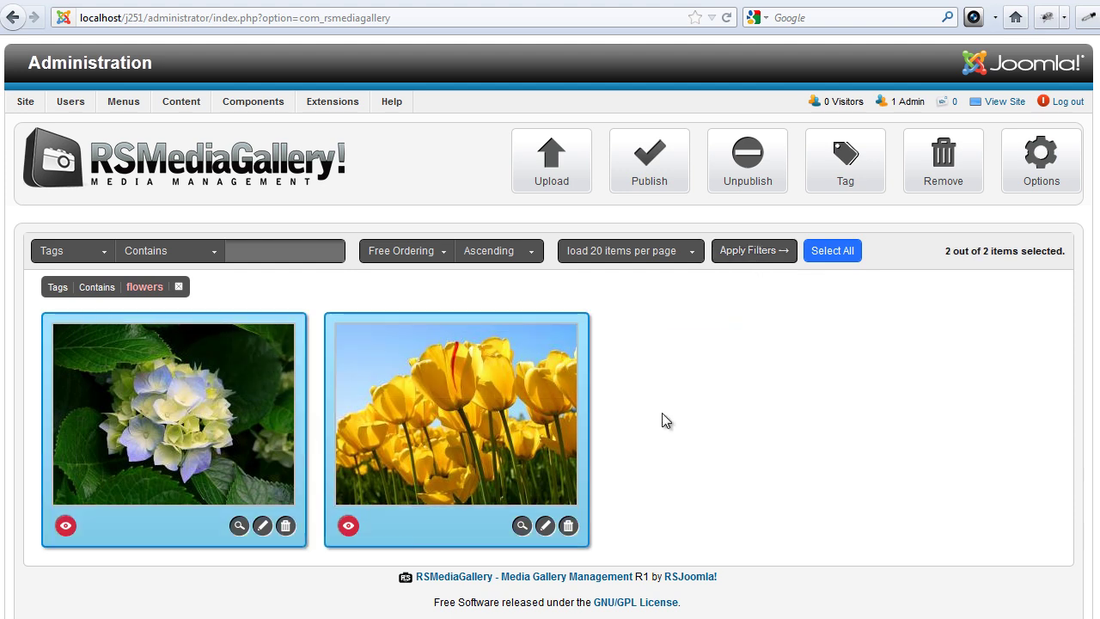
pyautogui.click(649, 163)
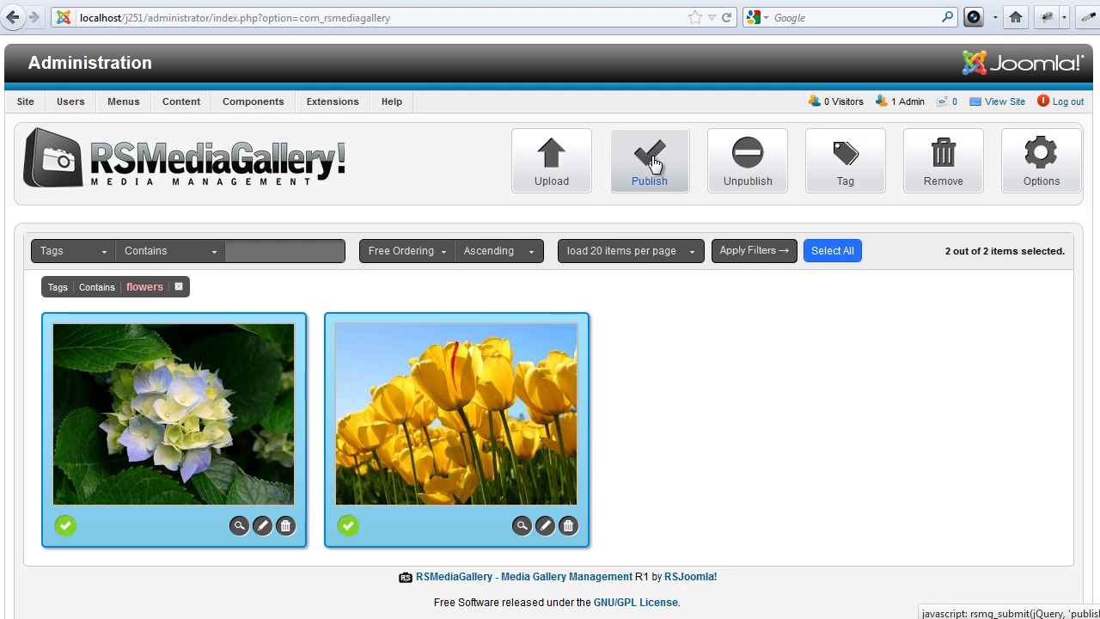
# Dismiss bulk tagging, deselect the photos, and drag the tulips ahead of the hydrangea
pyautogui.click(833, 171)
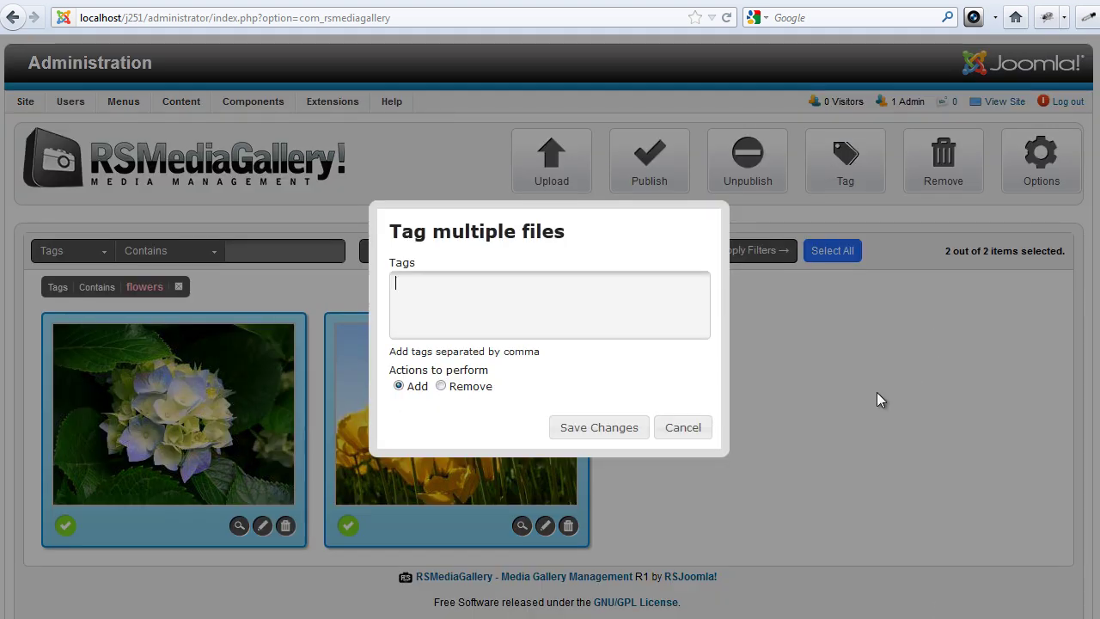
pyautogui.click(693, 429)
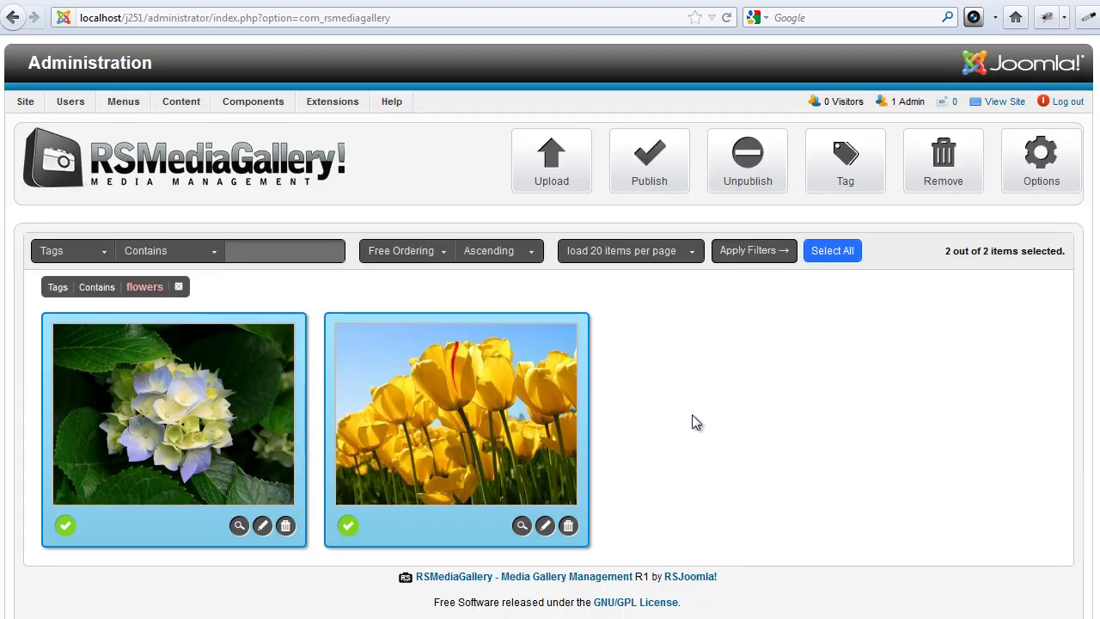
pyautogui.click(691, 414)
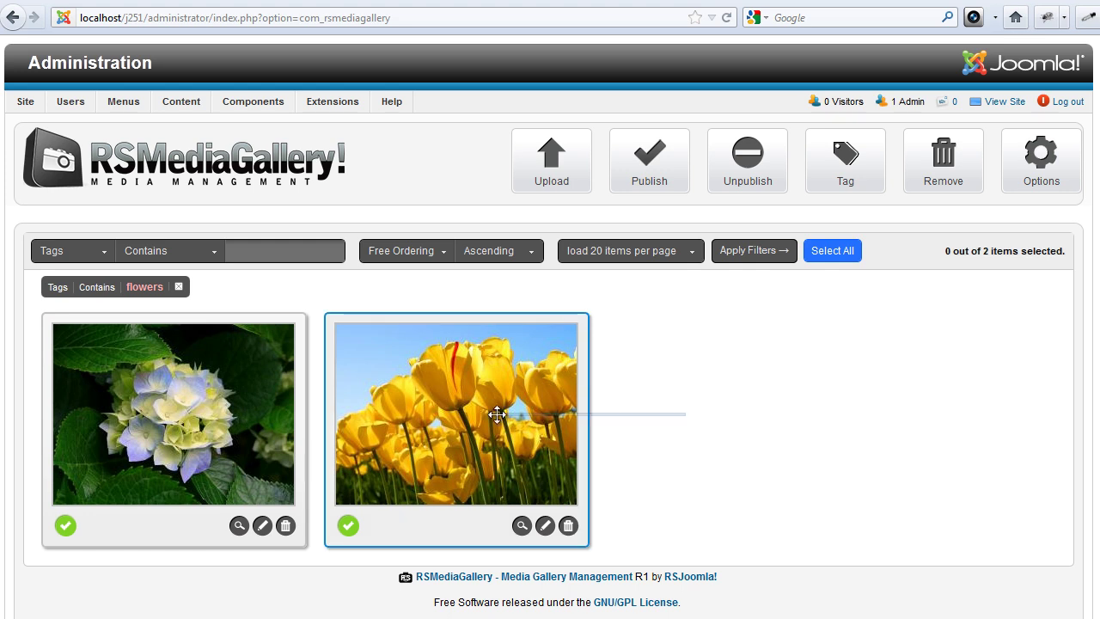
pyautogui.moveTo(496, 414); pyautogui.dragTo(173, 407)
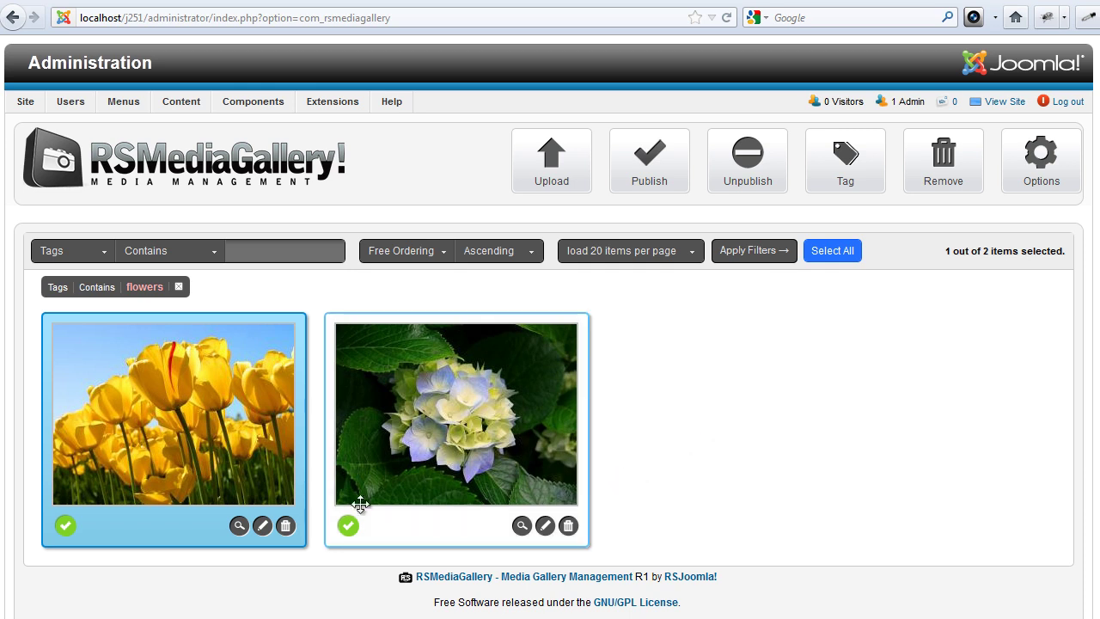
# Cancel the tulips deletion warning and remove the flowers filter to show all eight photos
pyautogui.click(285, 526)
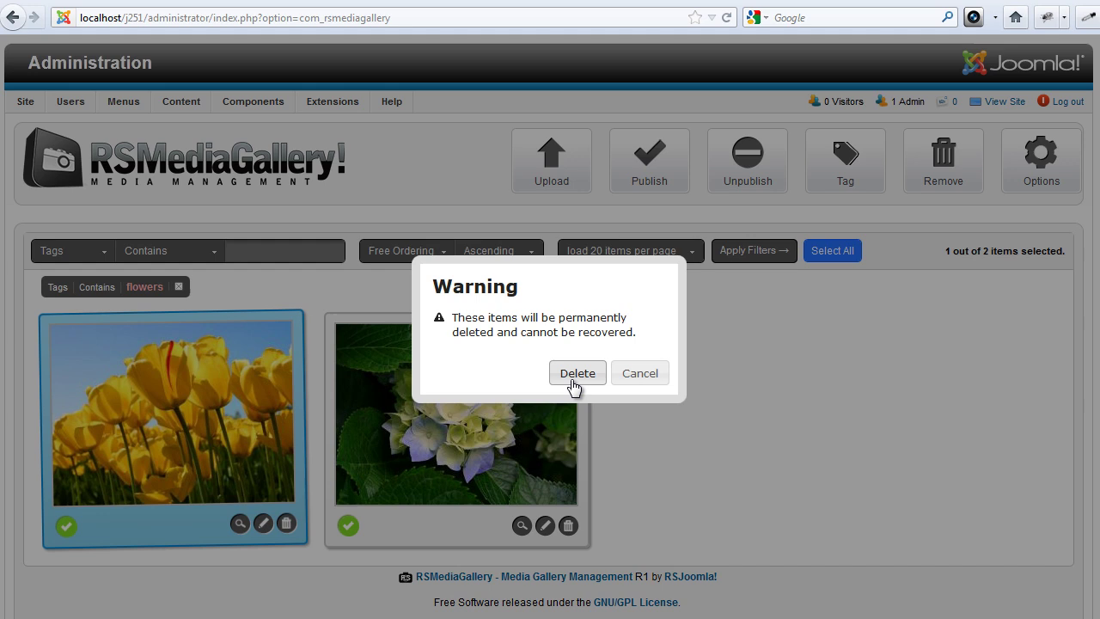
pyautogui.click(645, 376)
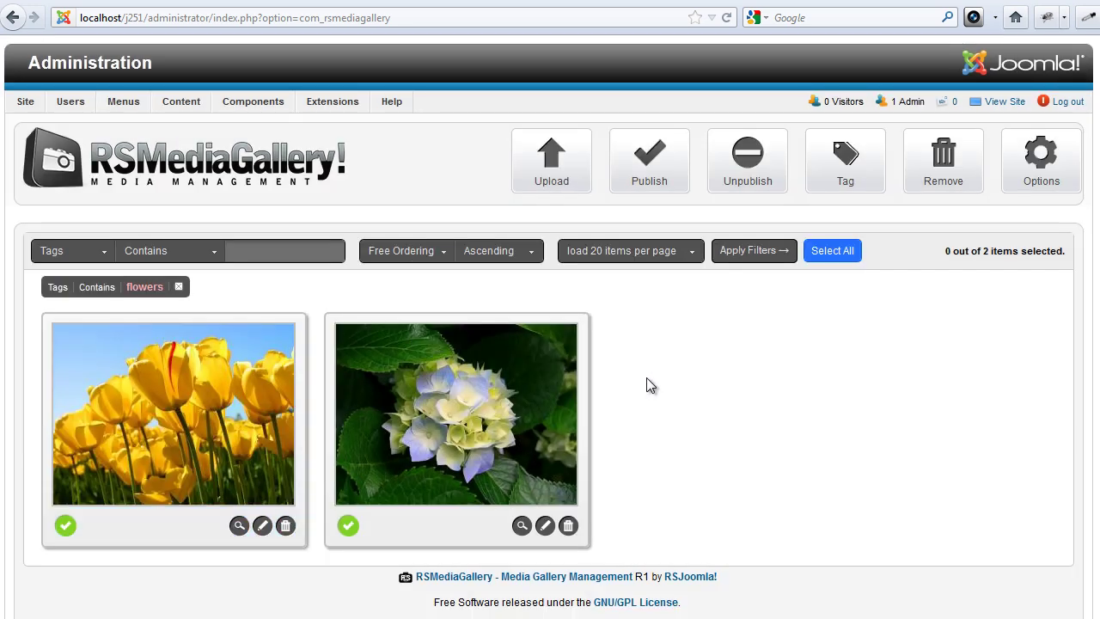
pyautogui.click(179, 287)
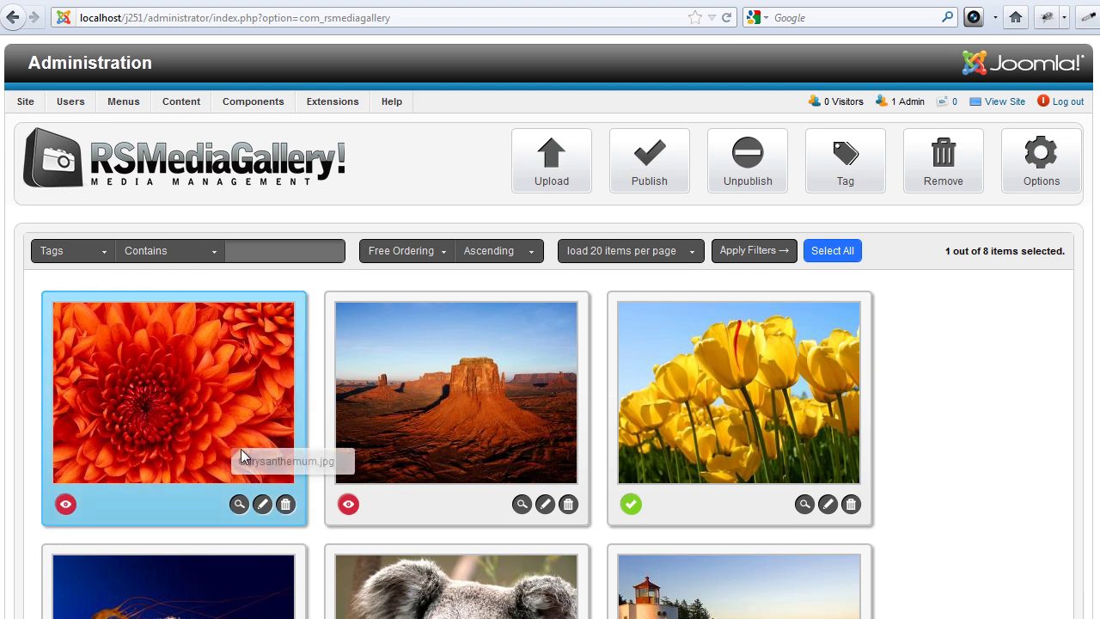
# Rename the photo to 'Chrysanthemum' and give it the description 'My favorite flower!'
pyautogui.click(262, 504)
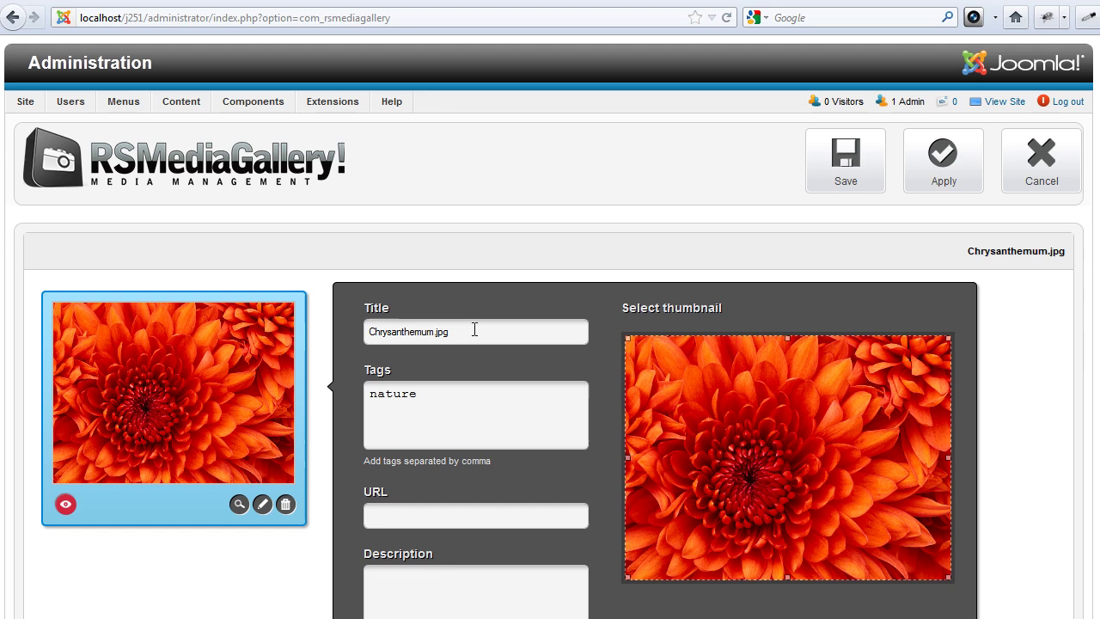
pyautogui.press('BackSpace')
pyautogui.press('BackSpace')
pyautogui.press('BackSpace')
pyautogui.press('BackSpace')
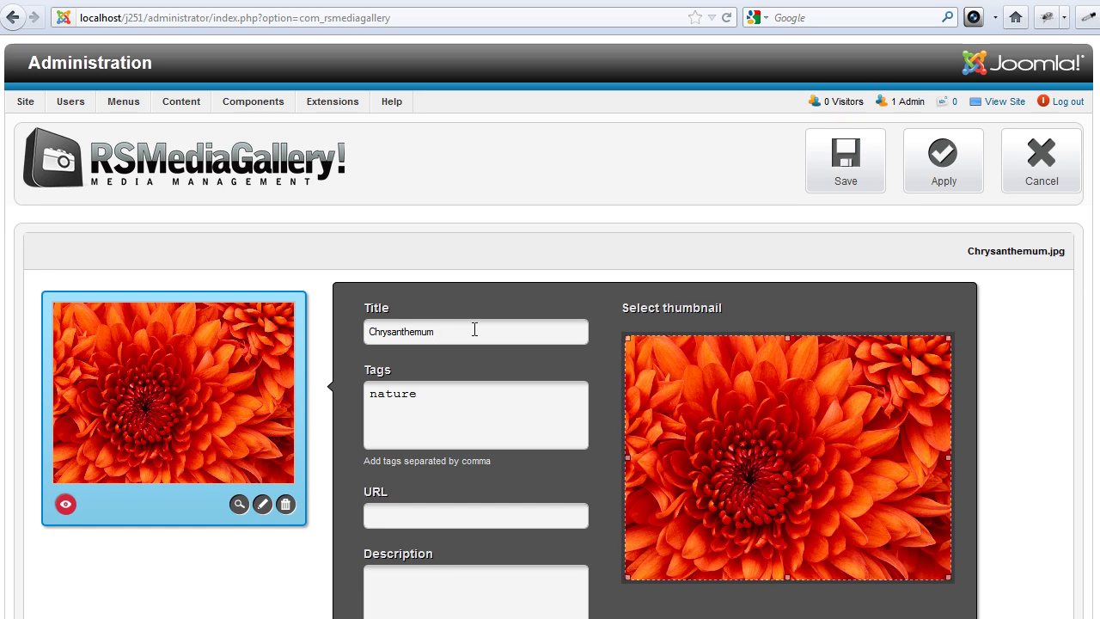
pyautogui.scroll(-2, 476, 427)
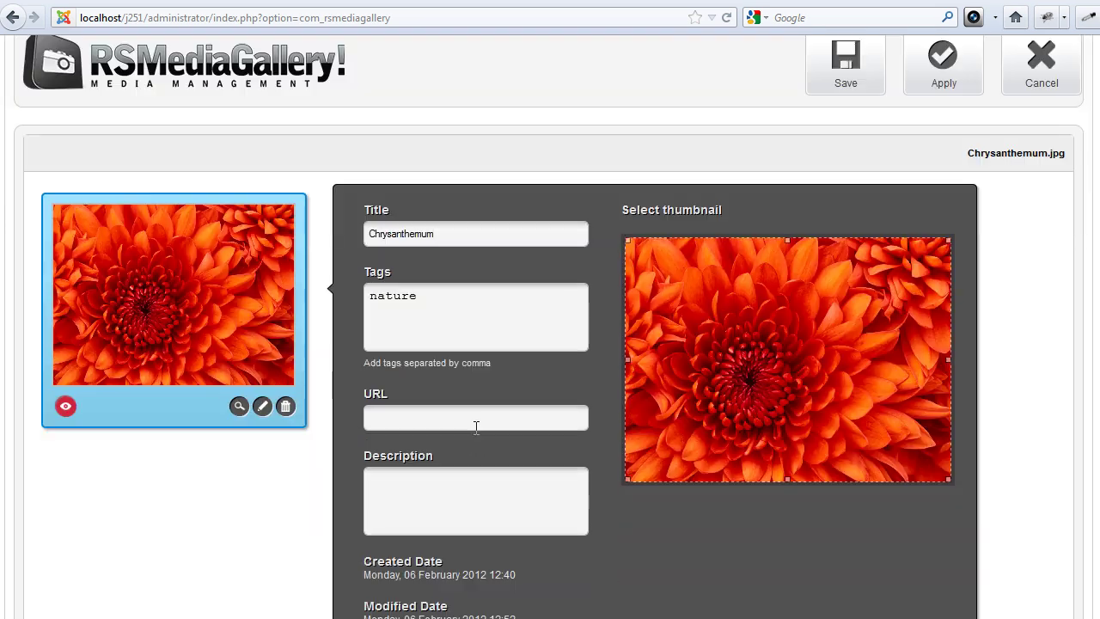
pyautogui.click(474, 481)
pyautogui.write('y fa')
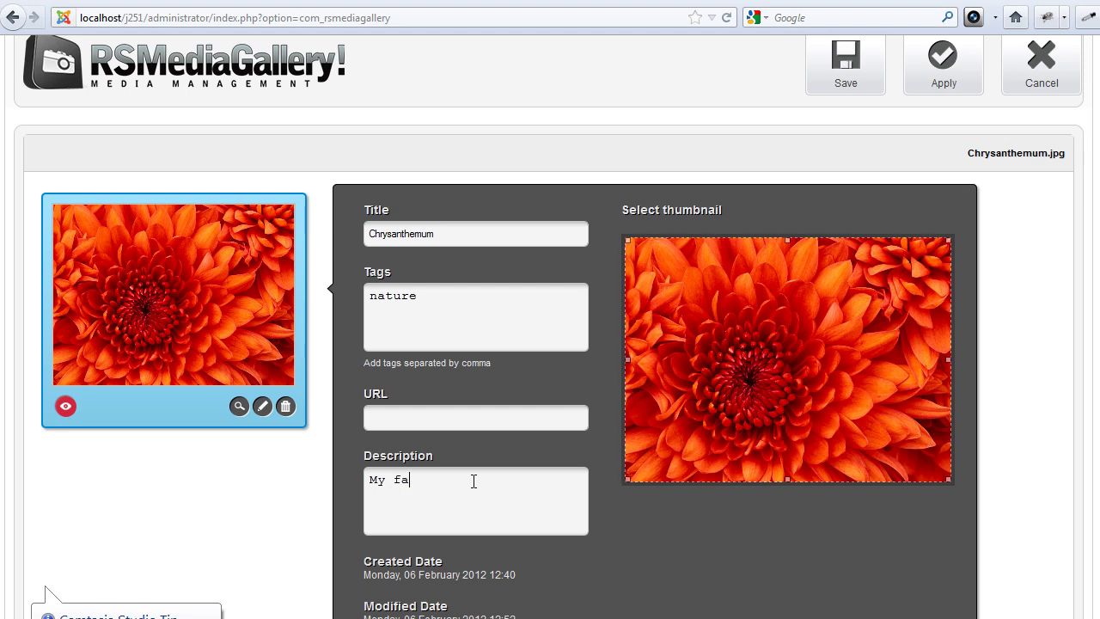
pyautogui.write('vorite flower')
pyautogui.write('!')
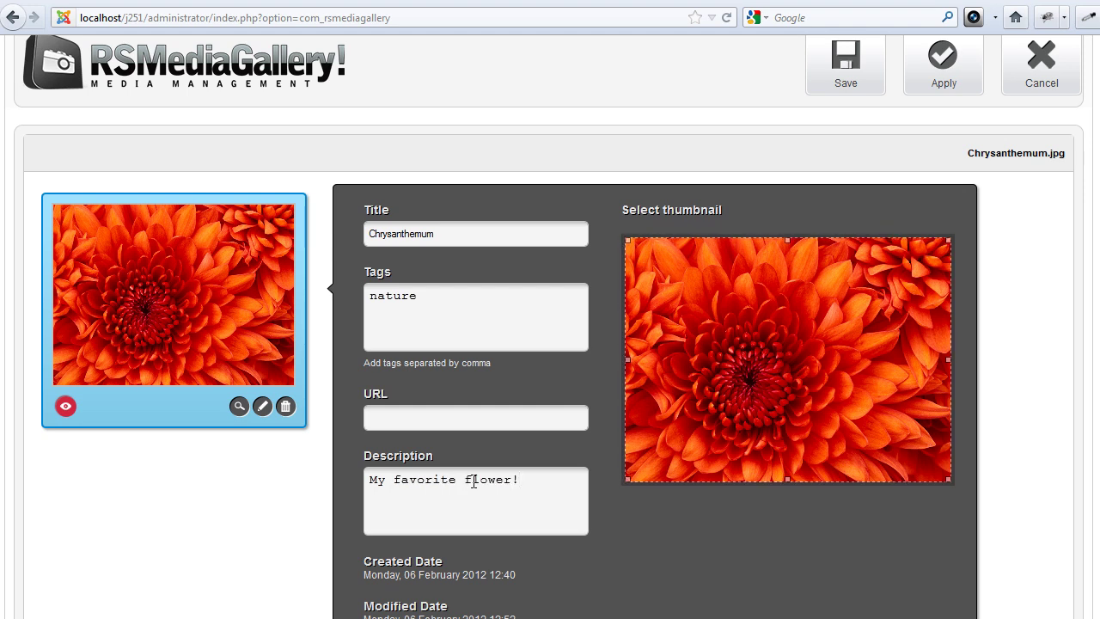
# Shrink the thumbnail crop box to the centre of the image
pyautogui.moveTo(627, 240); pyautogui.dragTo(696, 290)
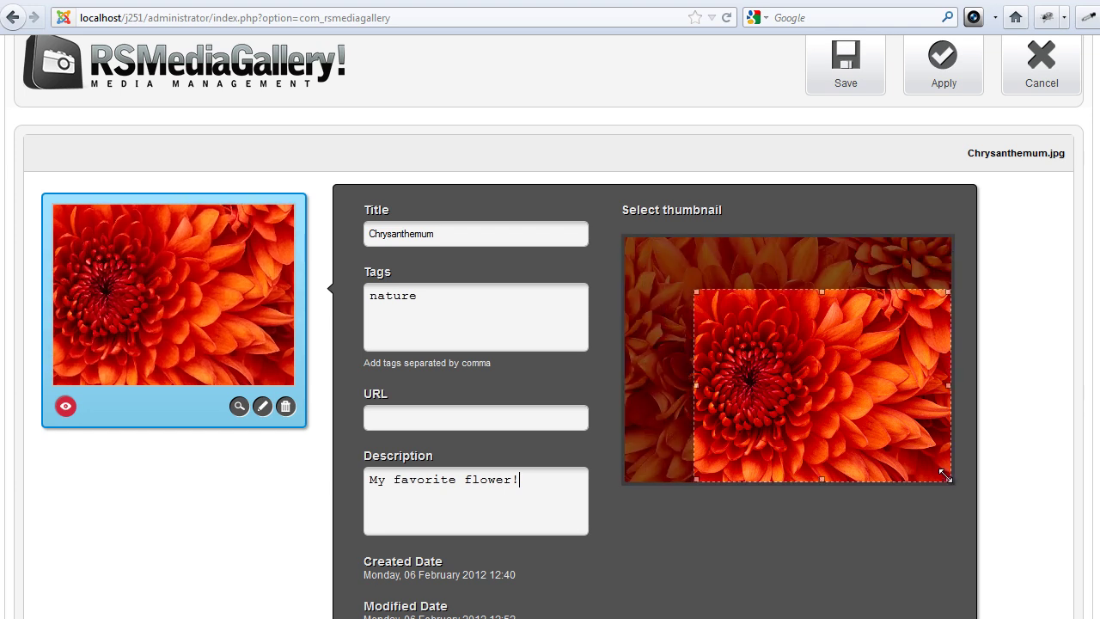
pyautogui.moveTo(947, 479); pyautogui.dragTo(832, 417)
pyautogui.moveTo(810, 373); pyautogui.dragTo(798, 394)
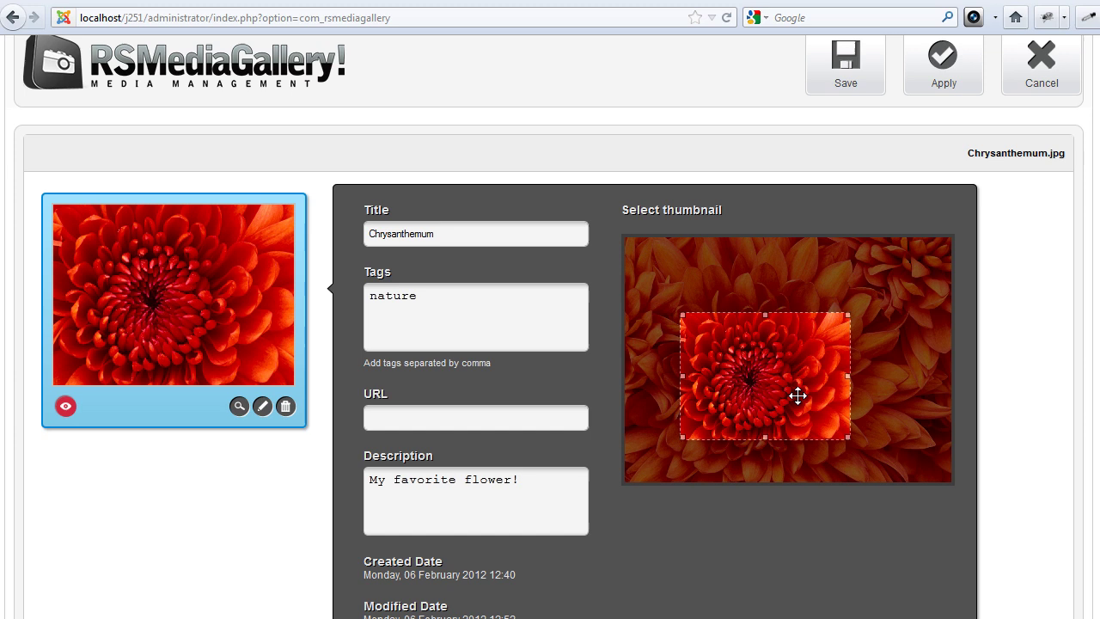
pyautogui.scroll(1, 396, 451)
# Link the photo to the rsjoomla.com address and save the changes
pyautogui.click(397, 448)
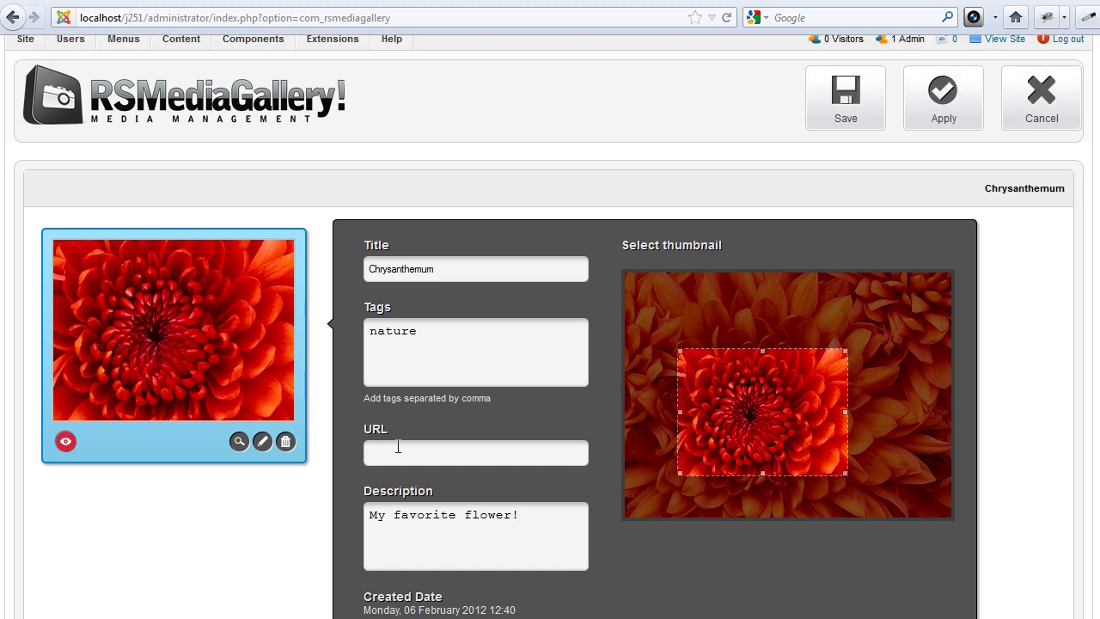
pyautogui.write('http:')
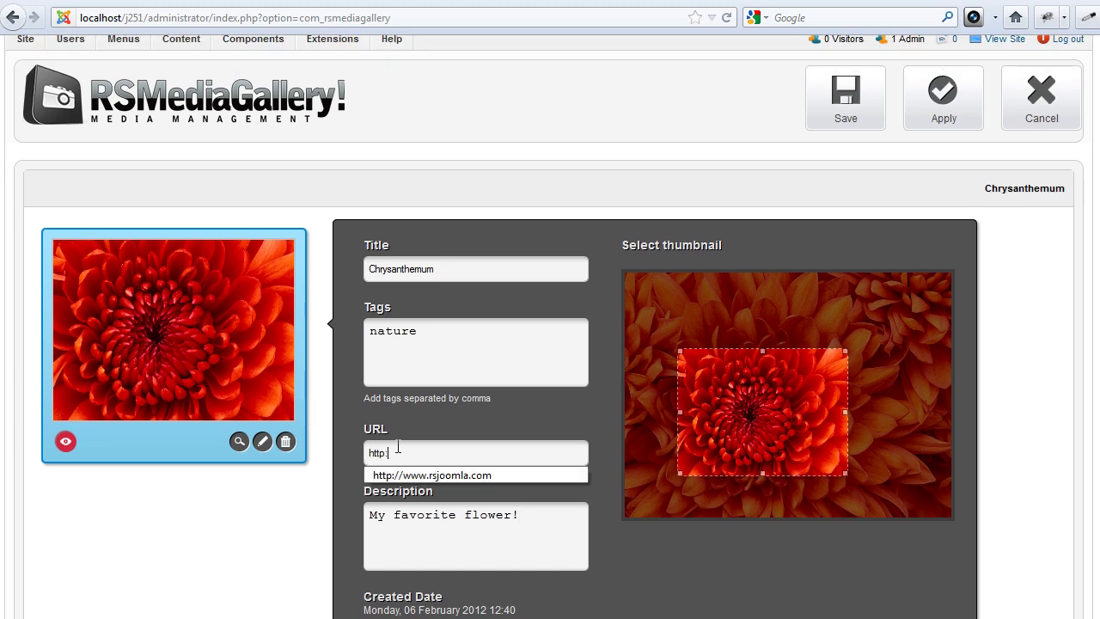
pyautogui.write('//www')
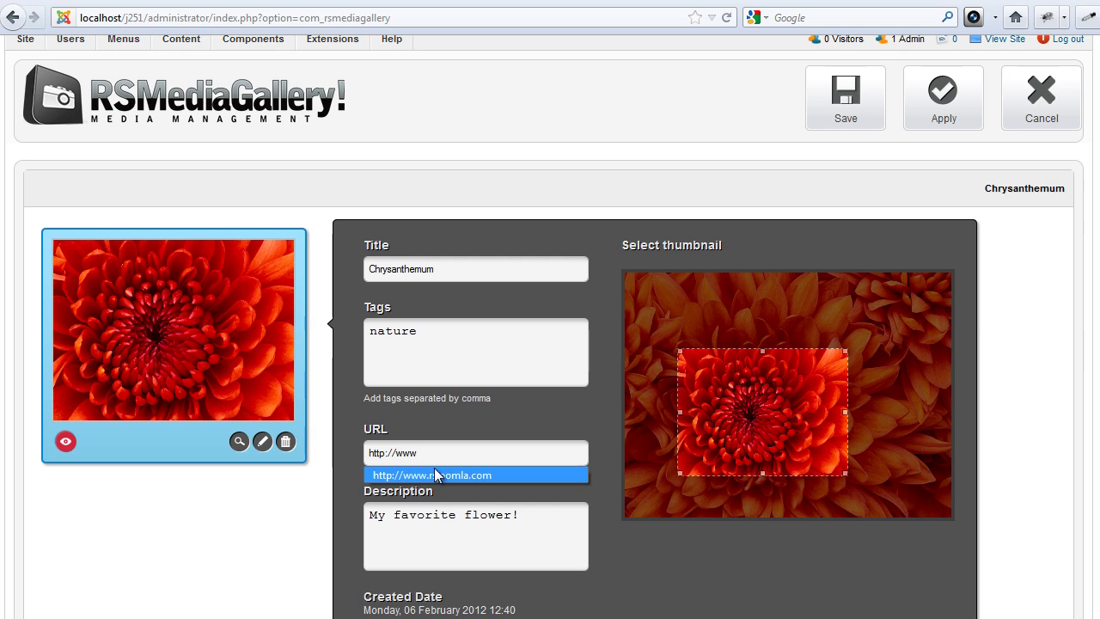
pyautogui.click(440, 478)
pyautogui.scroll(-2, 467, 477)
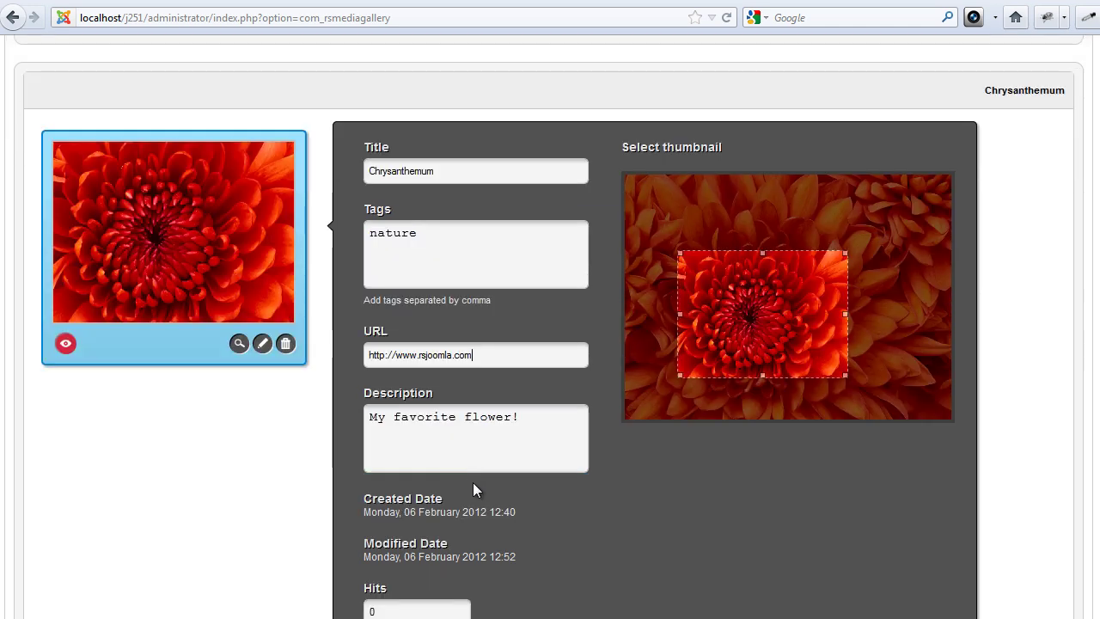
pyautogui.scroll(-4, 477, 494)
pyautogui.click(588, 518)
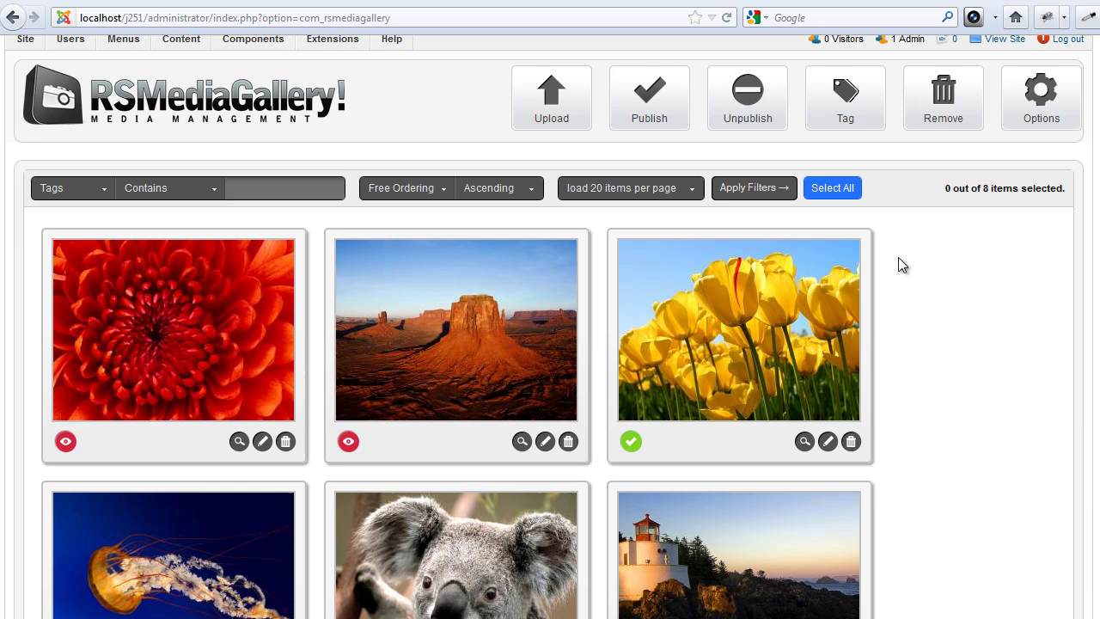
pyautogui.moveTo(123, 39)
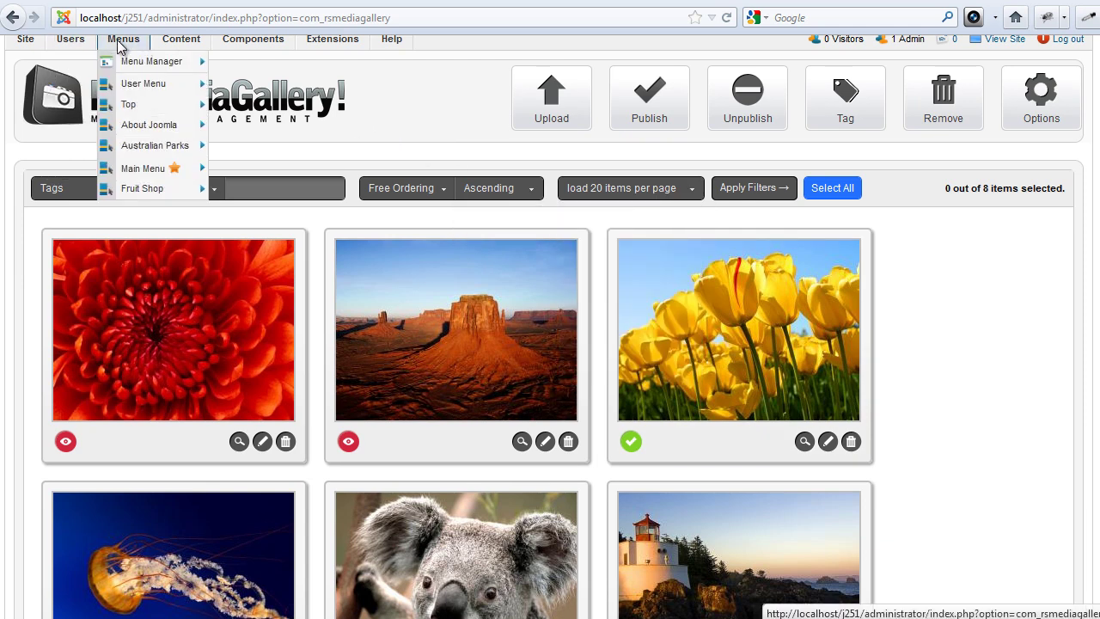
pyautogui.moveTo(129, 104)
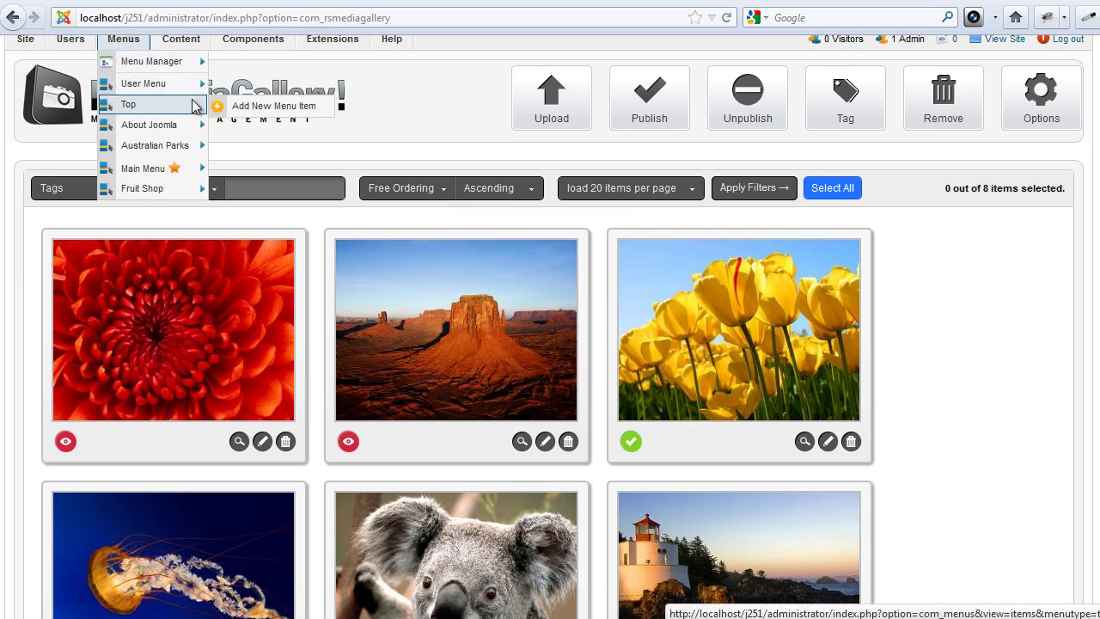
# Create a new Top menu item of type RSMediaGallery Gallery Layout
pyautogui.click(262, 110)
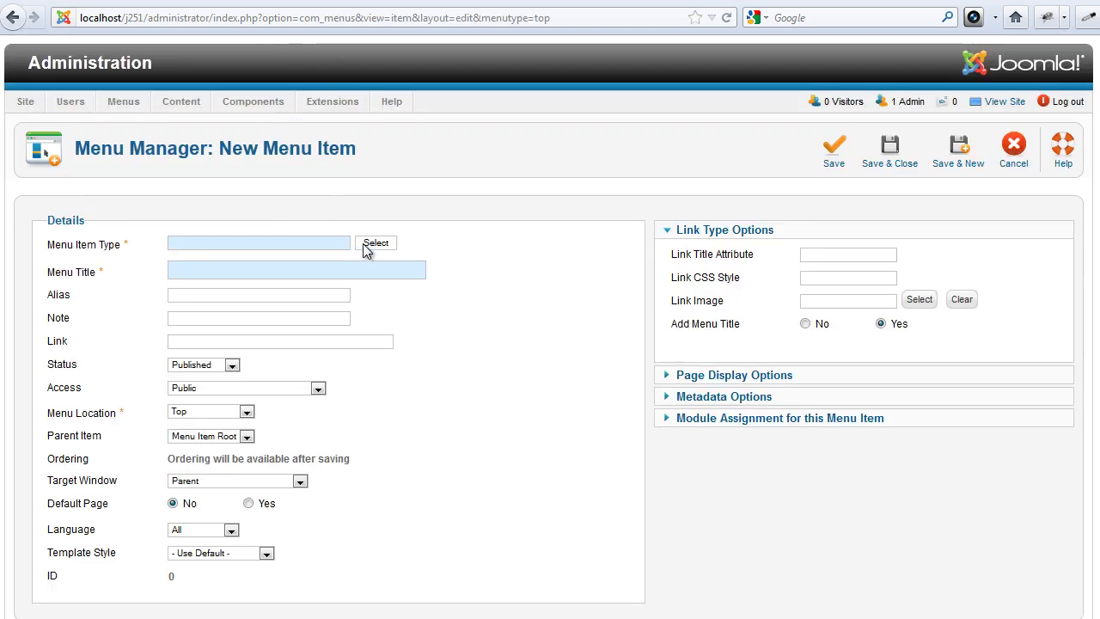
pyautogui.click(378, 246)
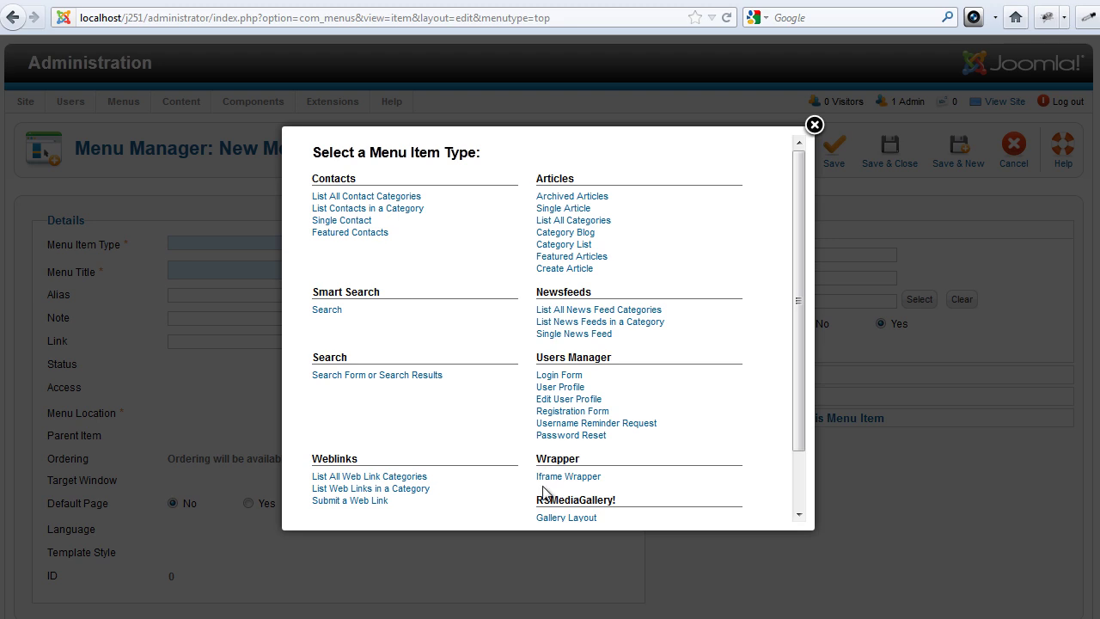
pyautogui.click(568, 517)
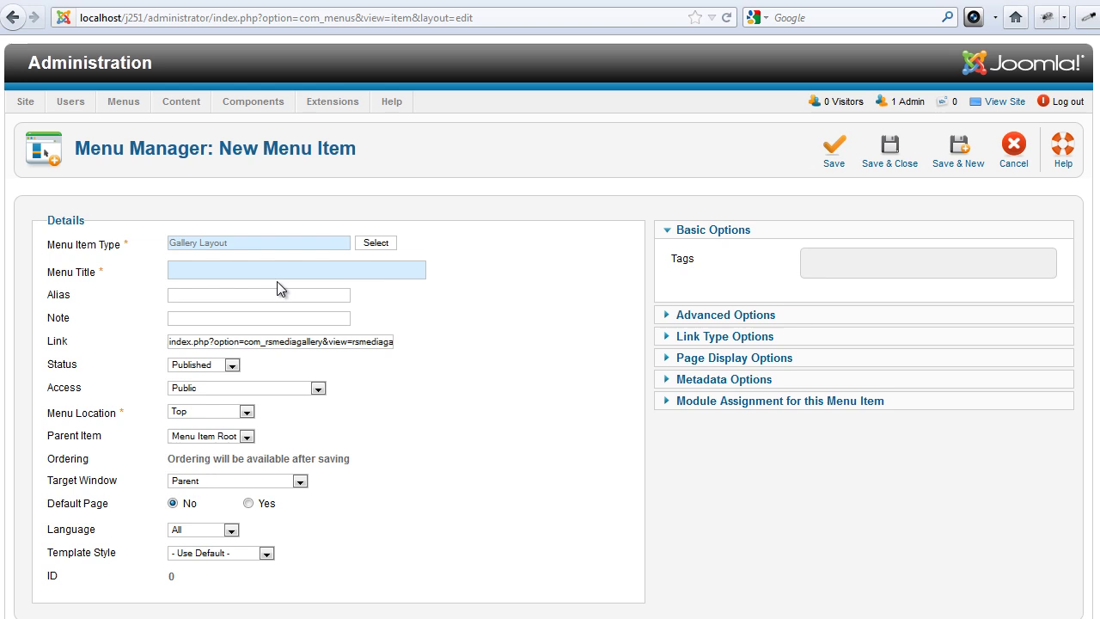
# Title the item 'Nature', tag it 'nature', and save it
pyautogui.click(249, 272)
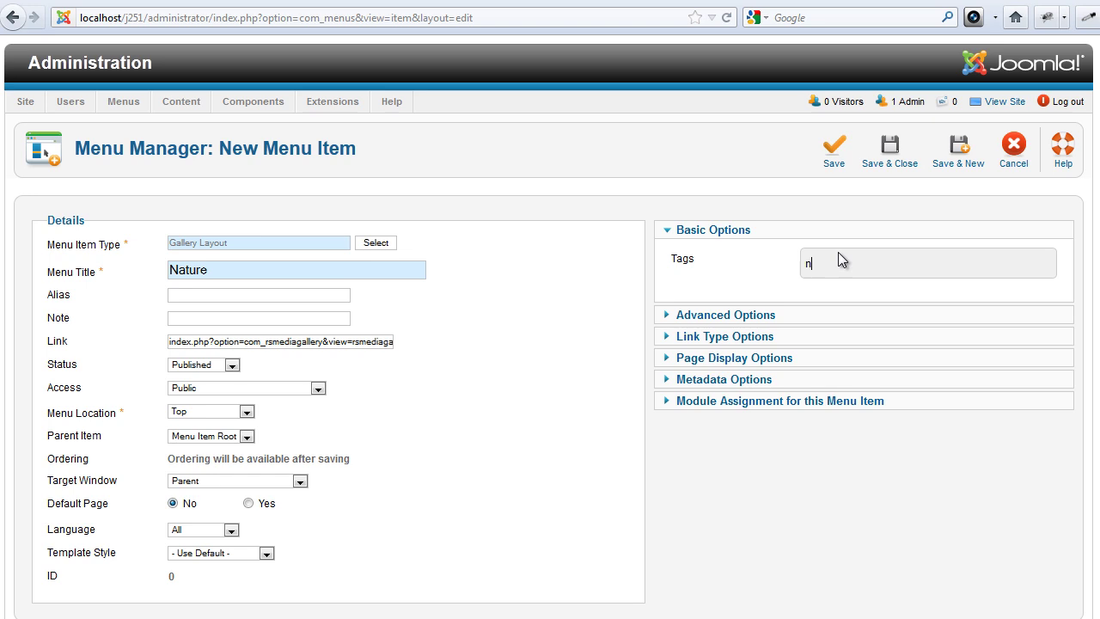
pyautogui.write('atur')
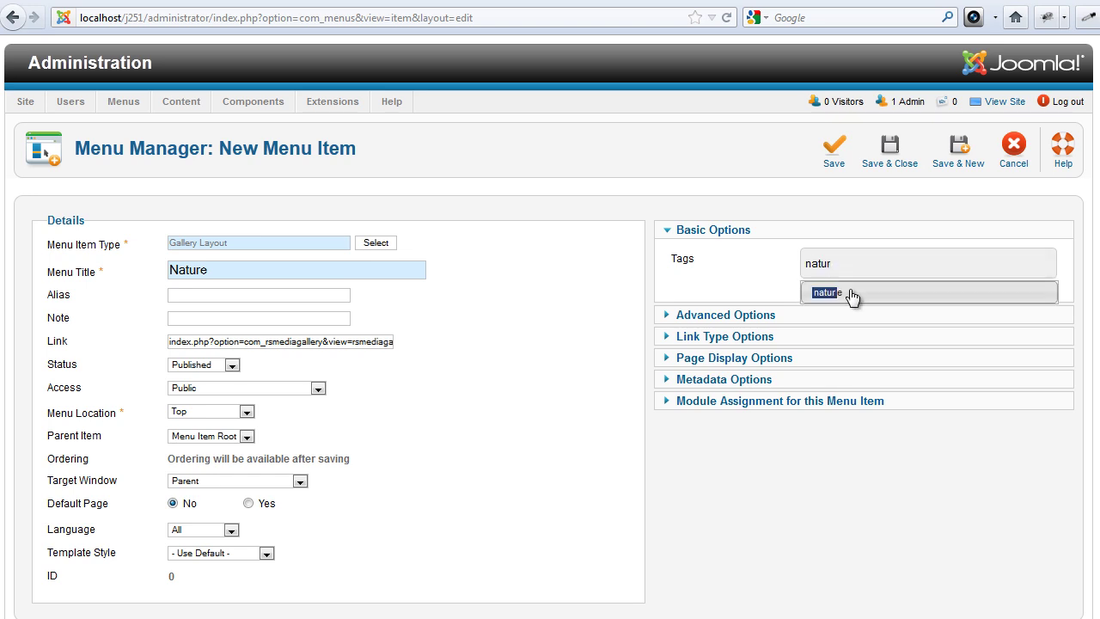
pyautogui.click(849, 293)
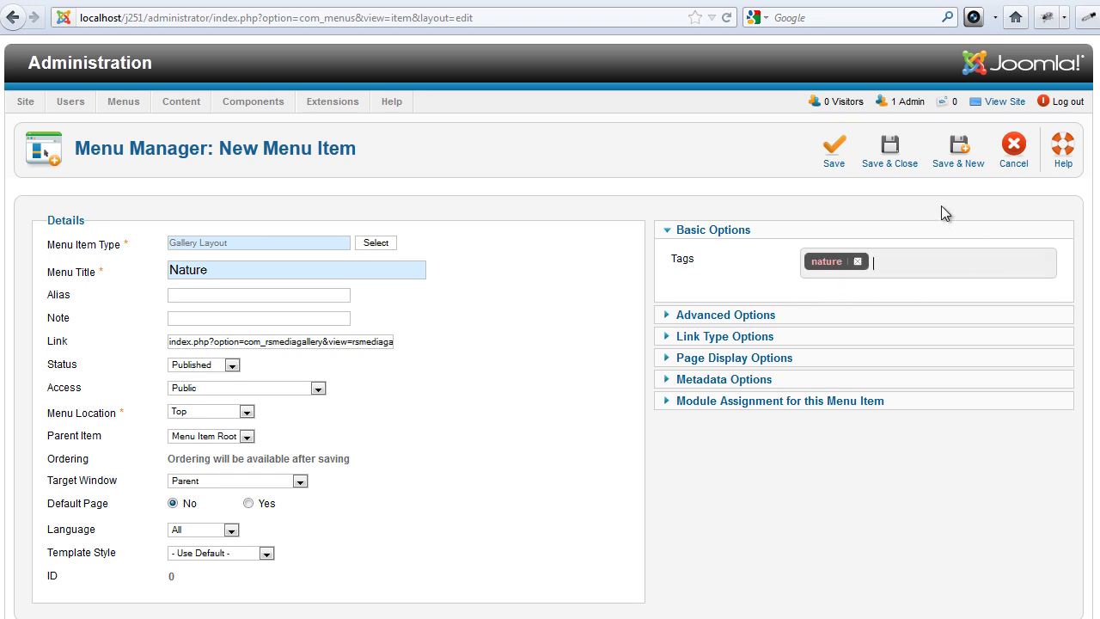
pyautogui.click(832, 162)
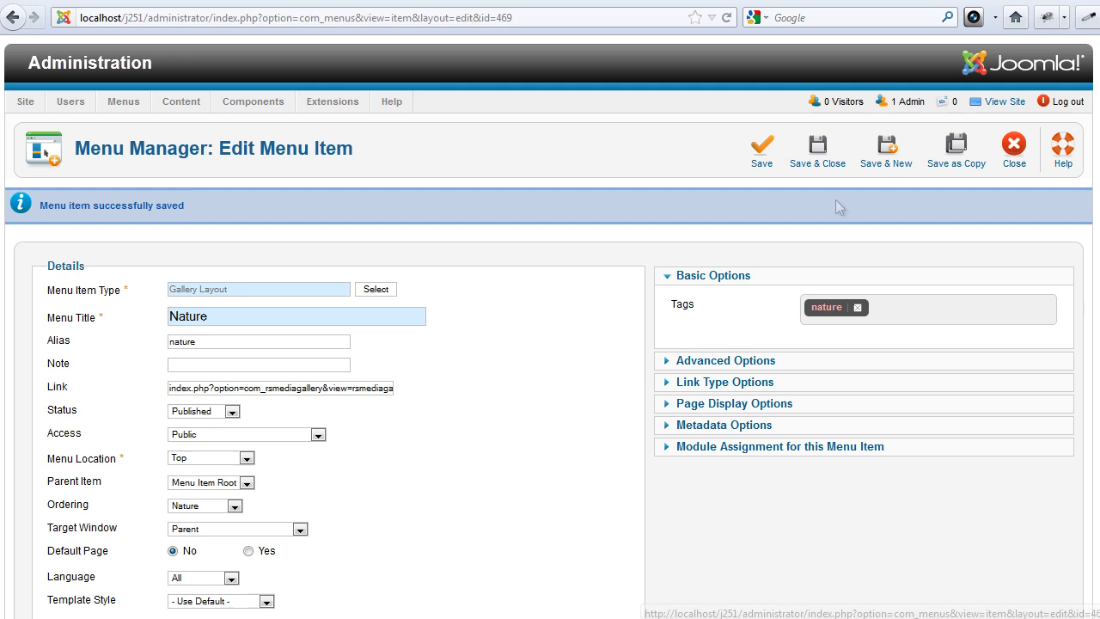
# Change the thumbnail width to 300 (300×225) and leave Use Original Image off
pyautogui.click(786, 361)
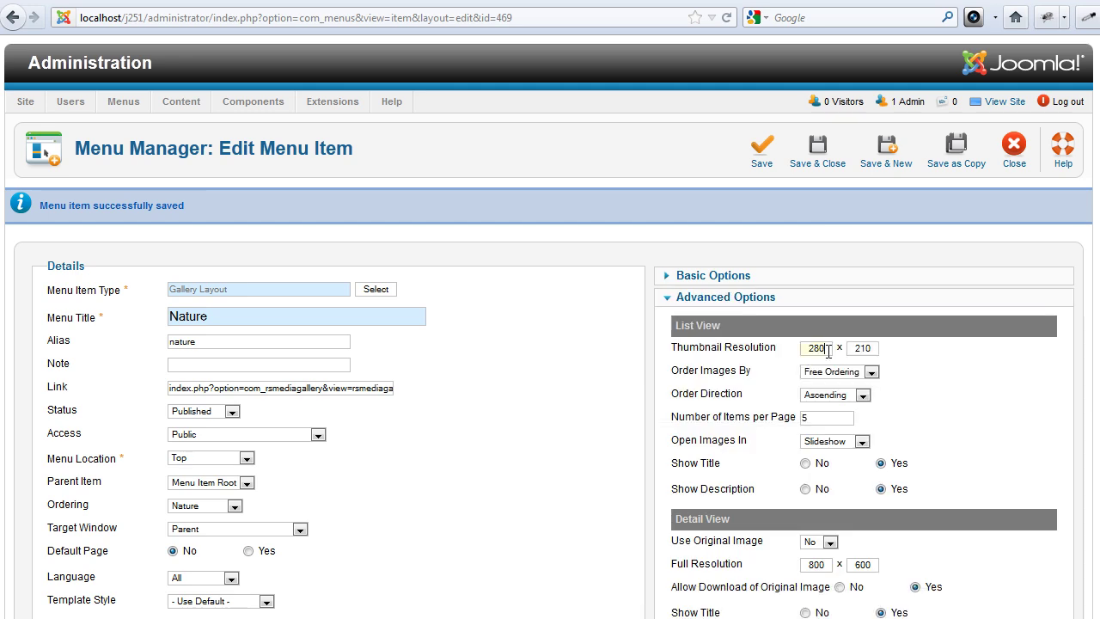
pyautogui.press('BackSpace')
pyautogui.press('BackSpace')
pyautogui.write('00')
pyautogui.scroll(-2, 827, 352)
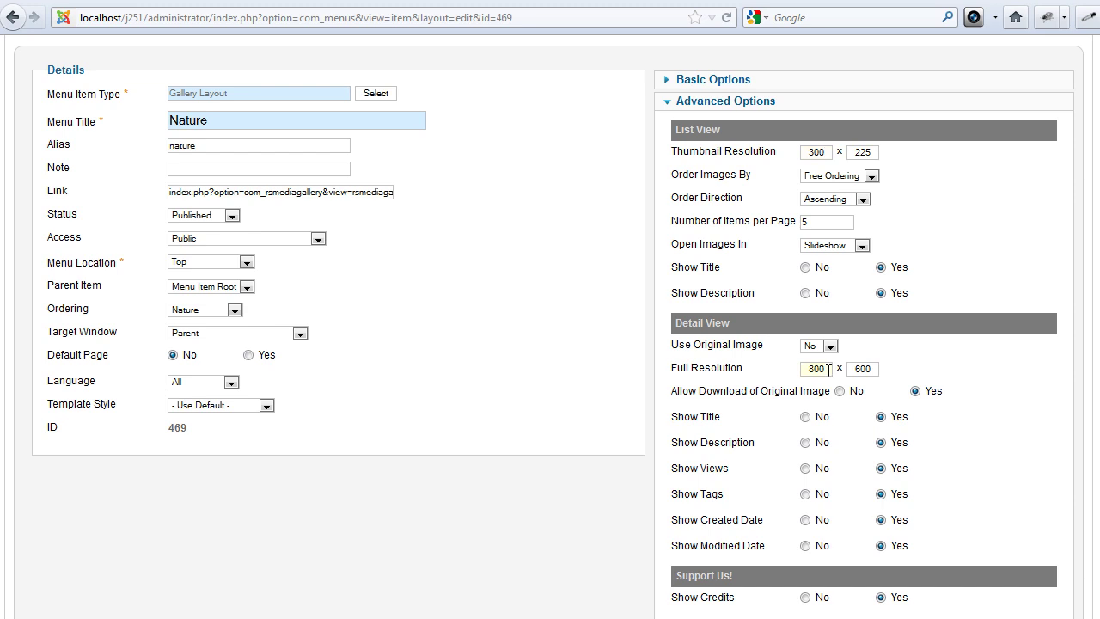
pyautogui.click(830, 347)
pyautogui.click(830, 347)
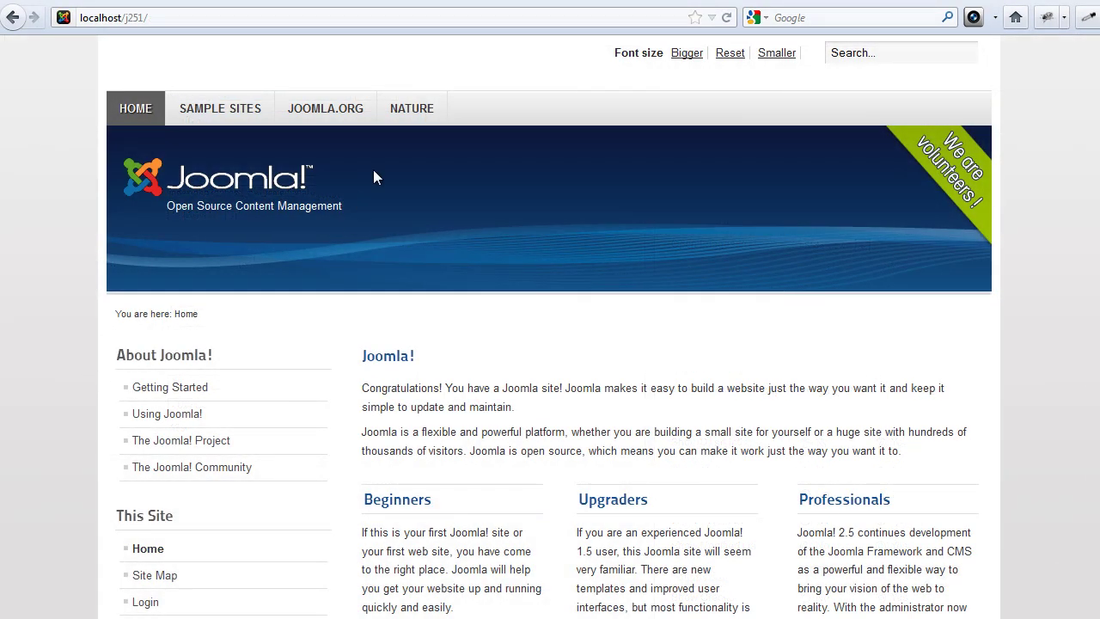
# Open the site's NATURE page and scroll through its thumbnails
pyautogui.click(403, 108)
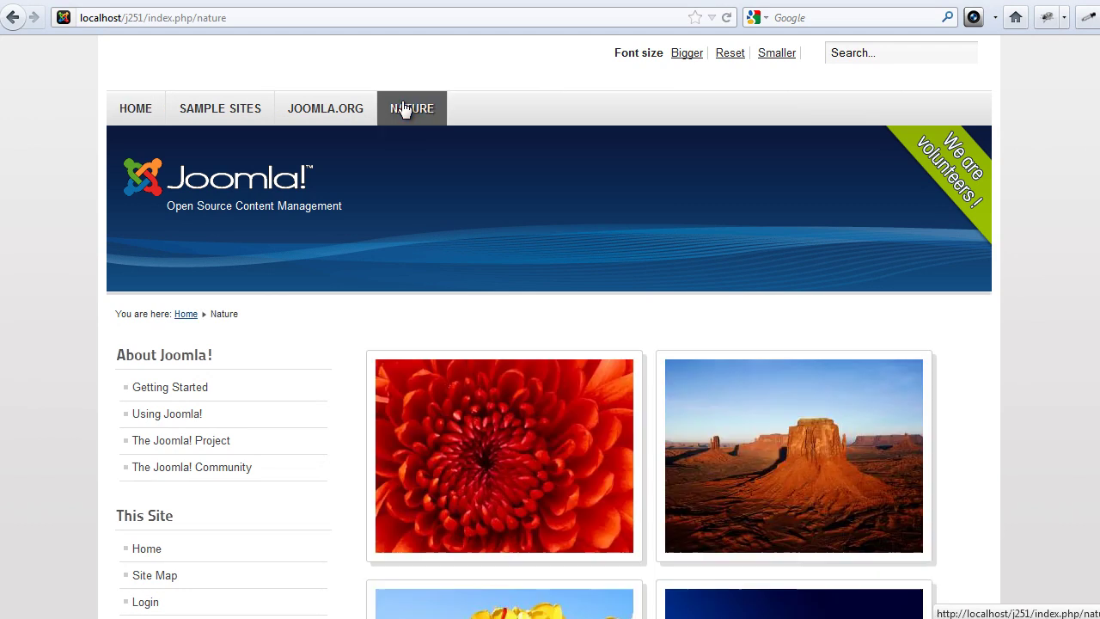
pyautogui.scroll(-5, 449, 165)
pyautogui.scroll(-5, 453, 169)
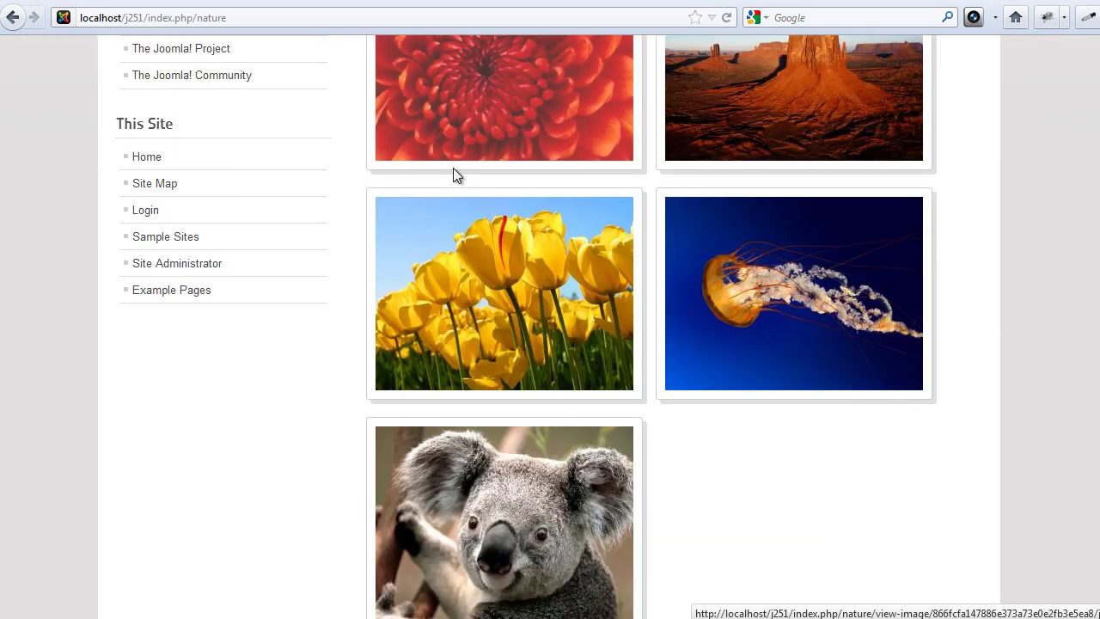
pyautogui.scroll(3, 456, 176)
pyautogui.scroll(2, 464, 177)
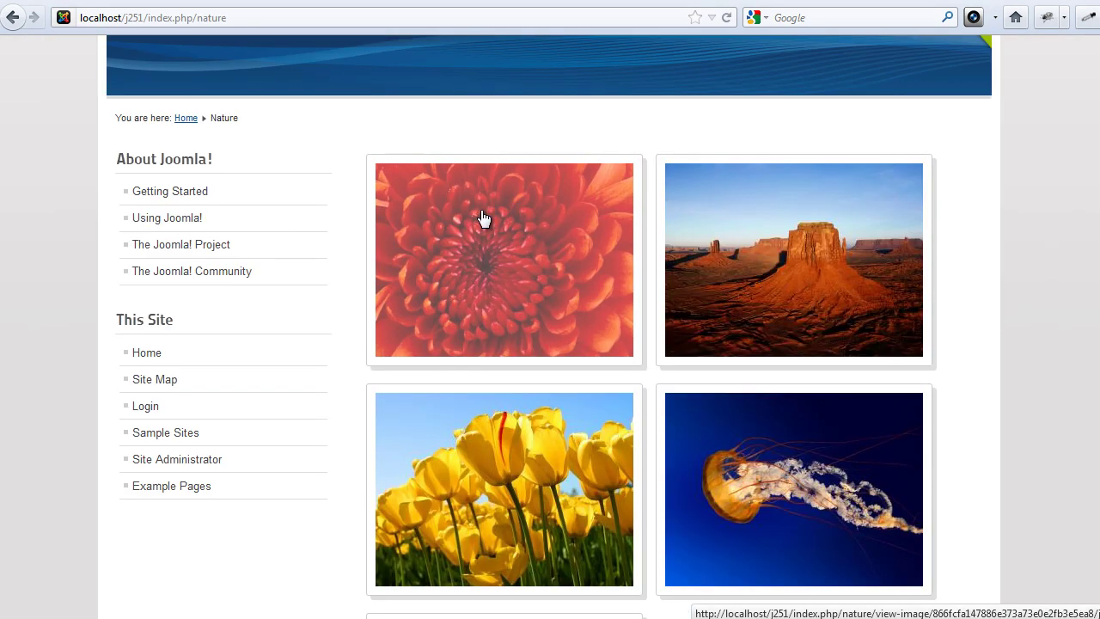
# Enlarge Chrysanthemum, step through Desert and Tulips, then close the lightbox
pyautogui.click(481, 217)
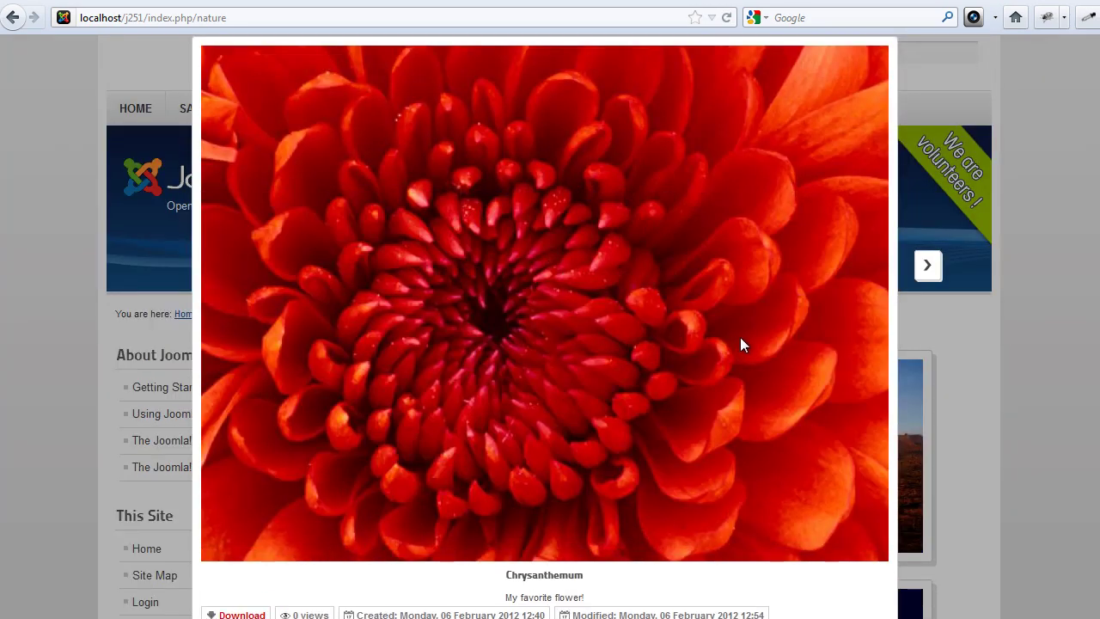
pyautogui.moveTo(594, 601); pyautogui.dragTo(500, 601)
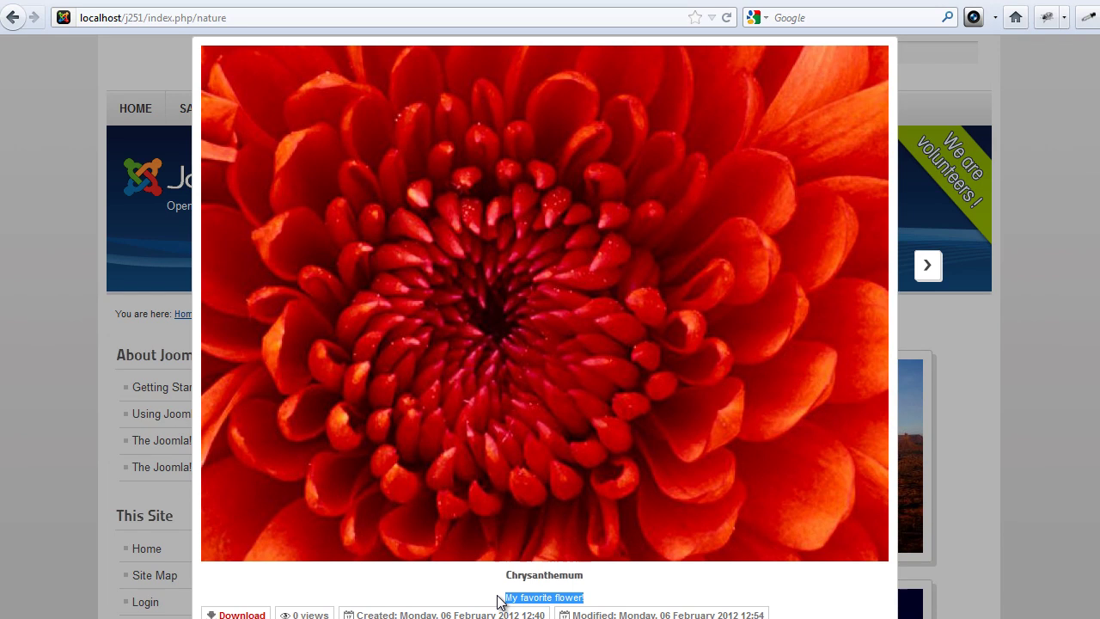
pyautogui.click(928, 264)
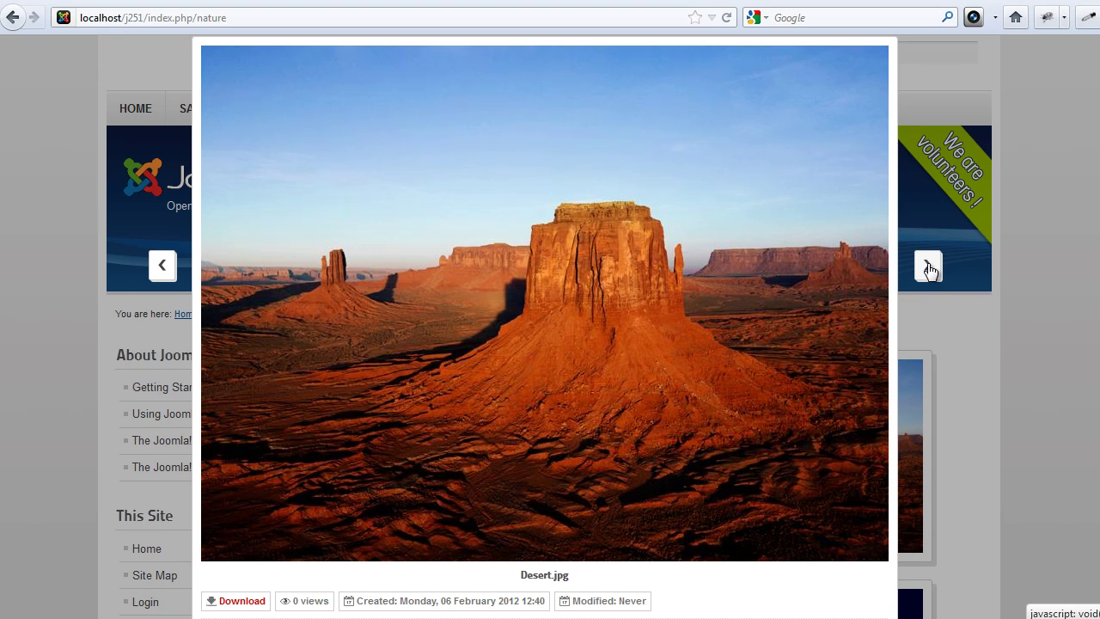
pyautogui.click(928, 266)
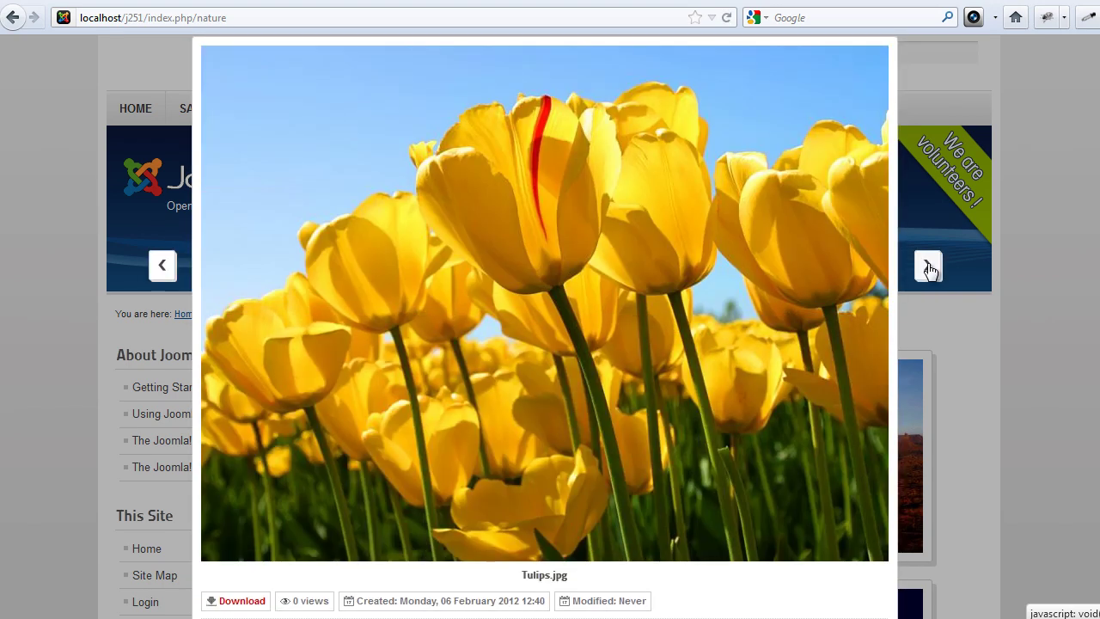
pyautogui.click(976, 347)
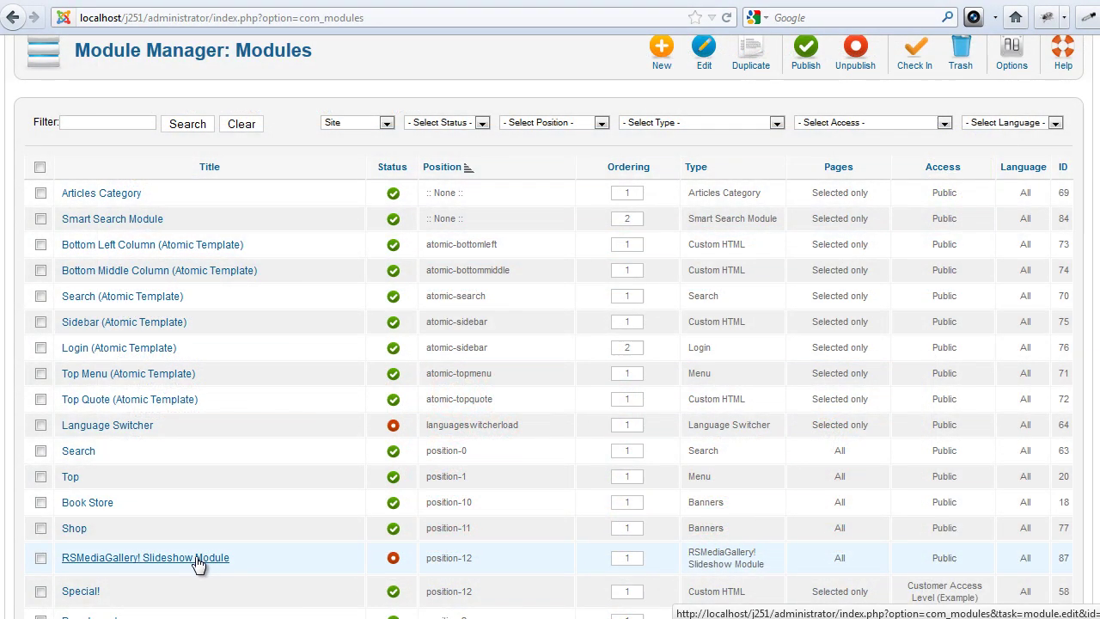
# Set the RSMediaGallery! Slideshow Module to Published with its title hidden
pyautogui.click(199, 560)
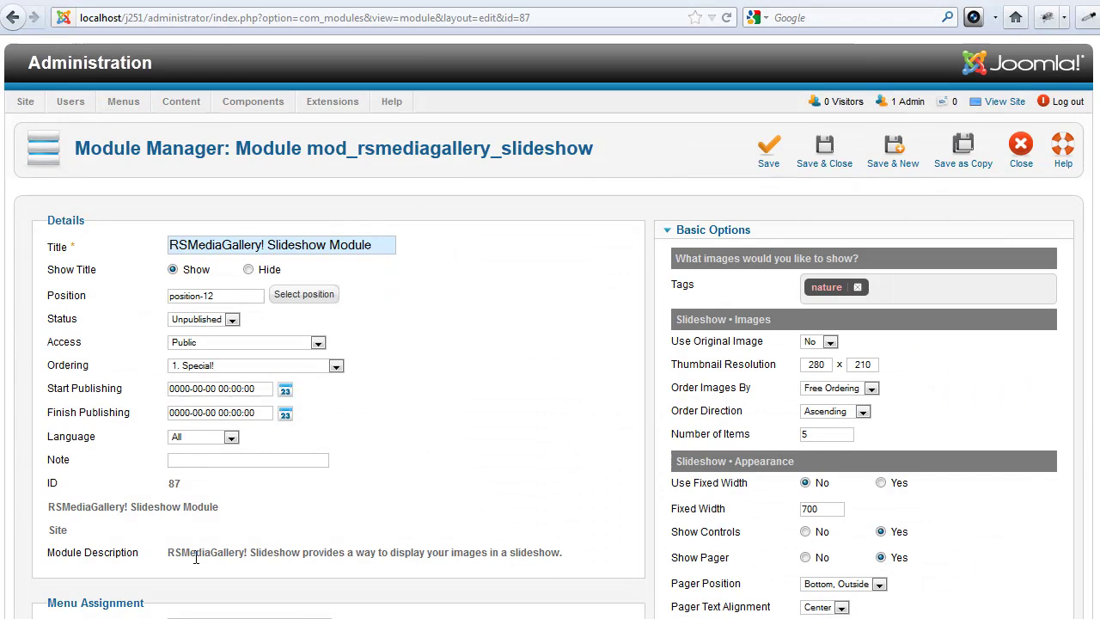
pyautogui.click(213, 321)
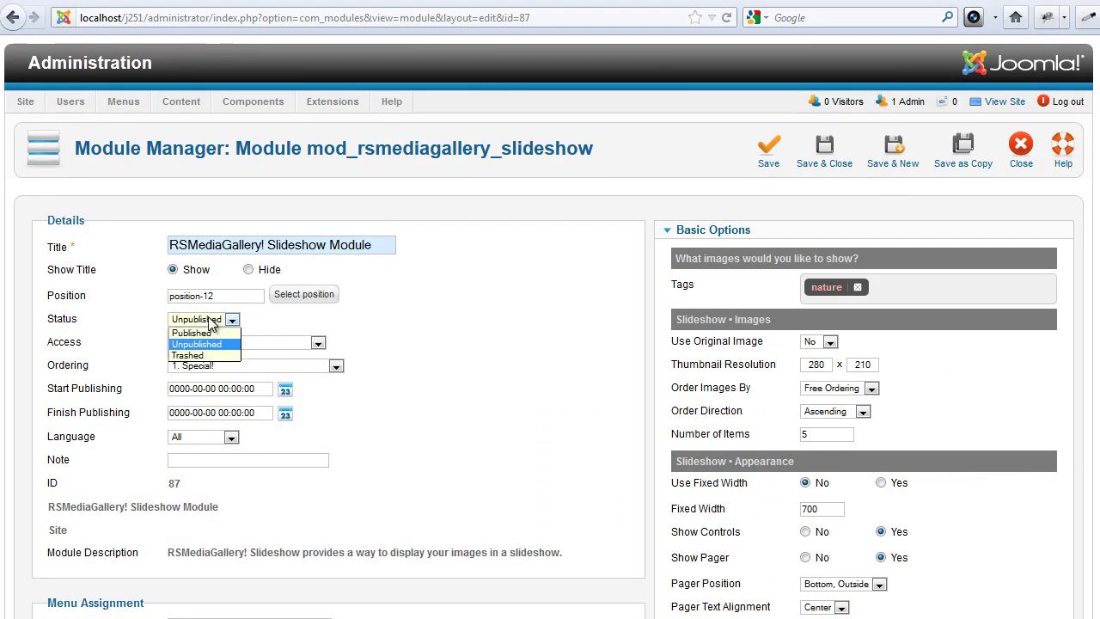
pyautogui.click(197, 334)
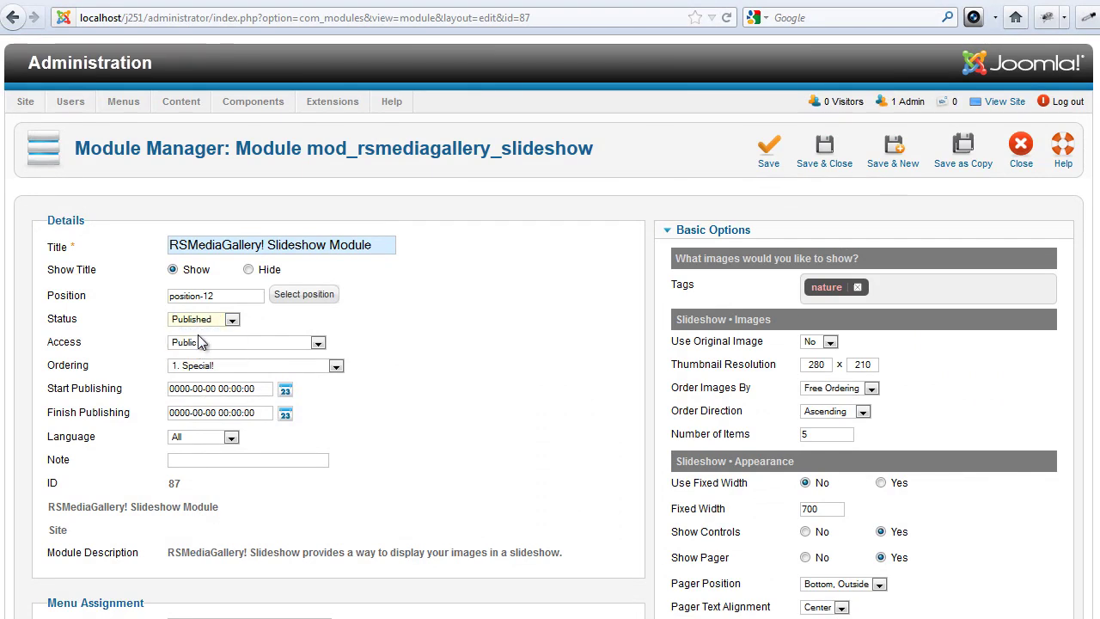
pyautogui.click(248, 269)
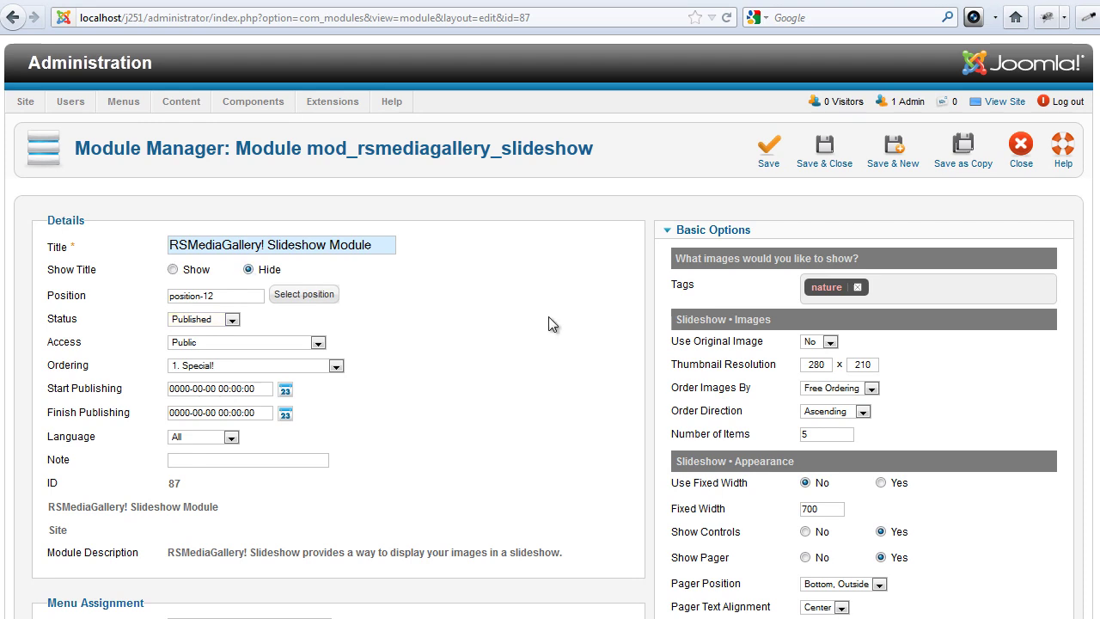
# Replace the module's nature tag and keep swing as the slide easing
pyautogui.click(857, 287)
pyautogui.write('natur')
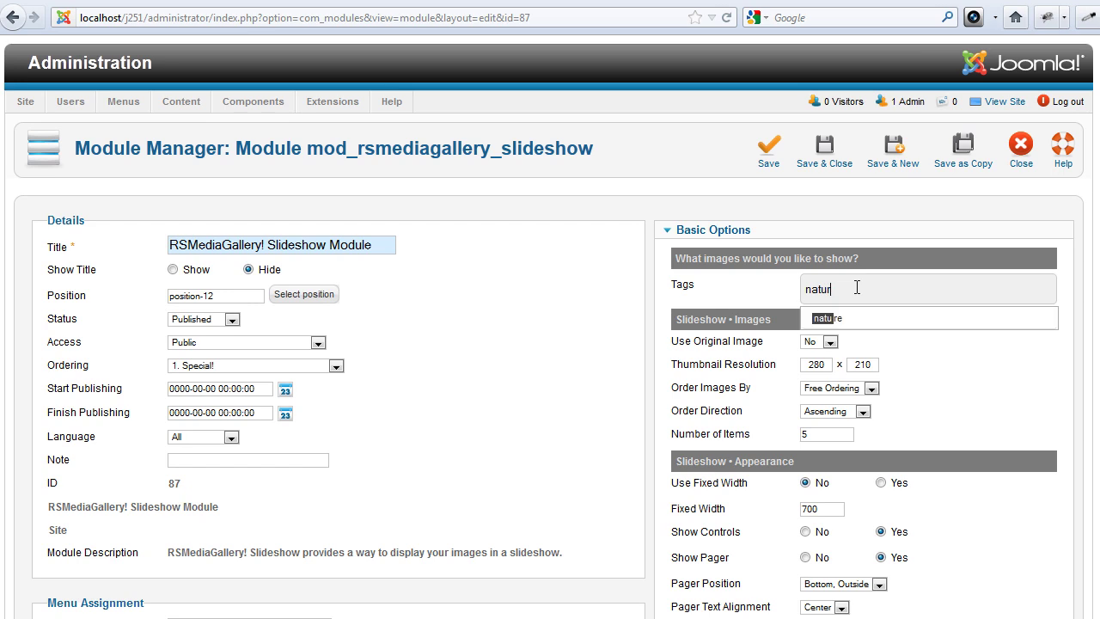
pyautogui.click(847, 314)
pyautogui.scroll(-2, 866, 314)
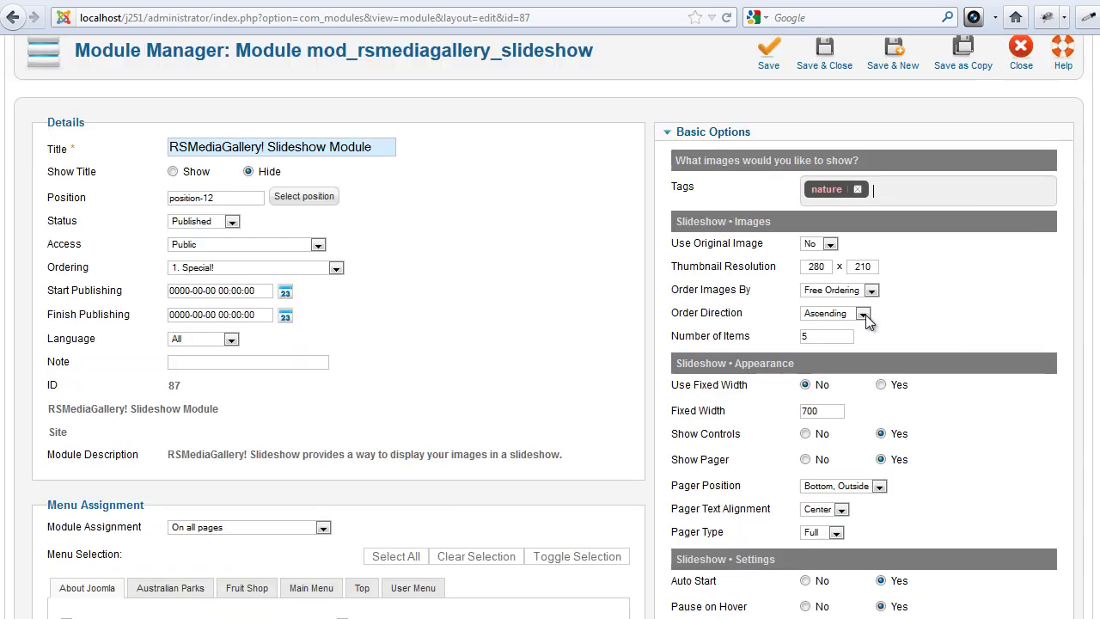
pyautogui.scroll(-4, 867, 320)
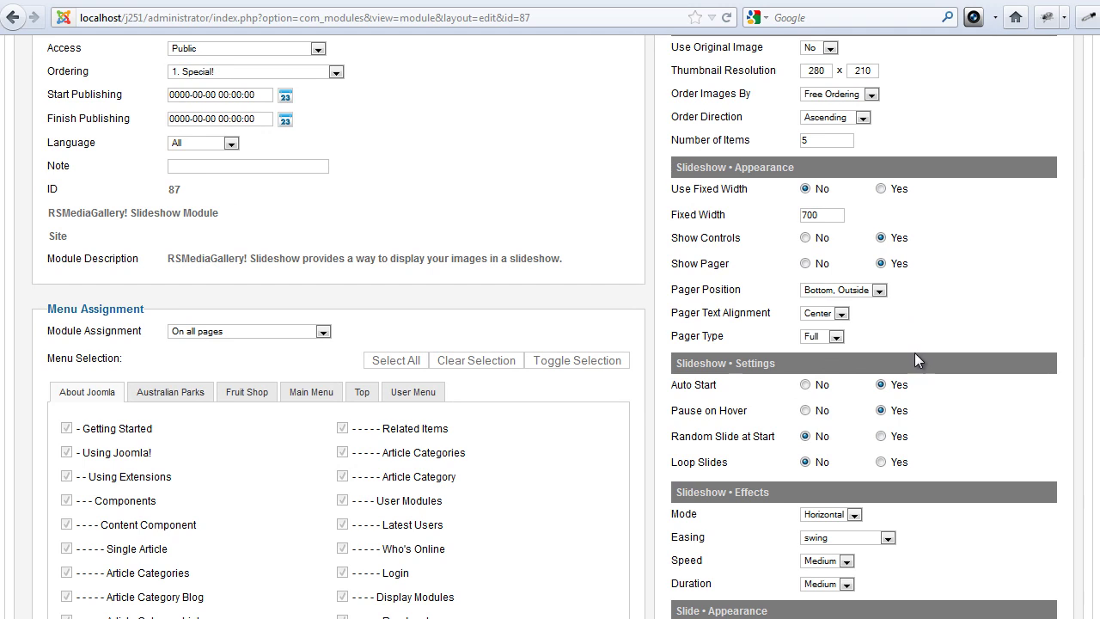
pyautogui.scroll(-2, 916, 355)
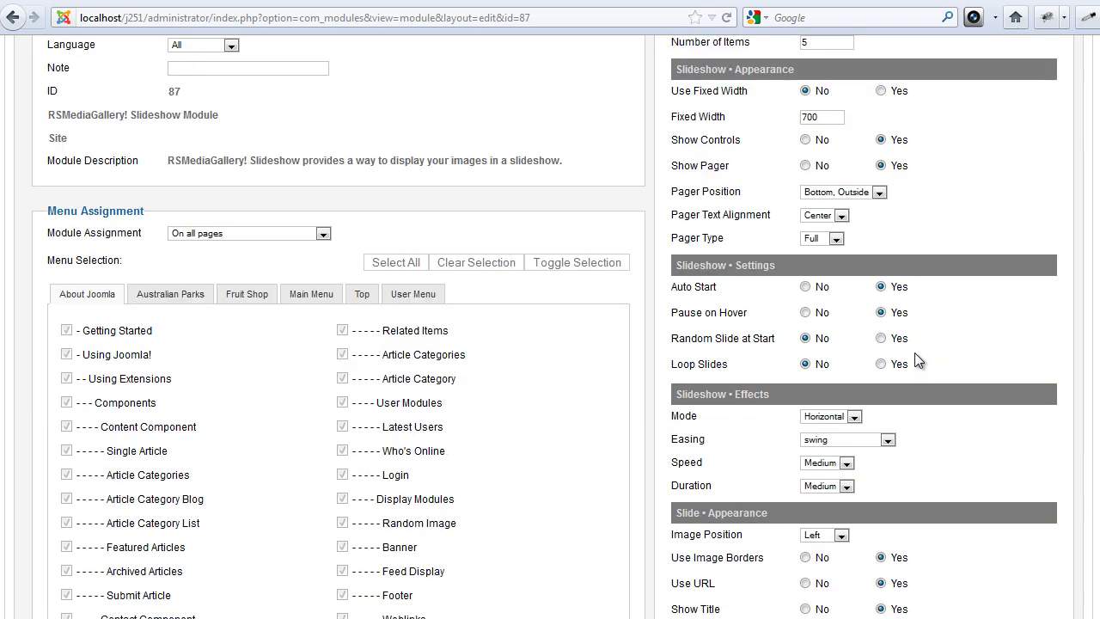
pyautogui.click(887, 439)
pyautogui.click(865, 444)
pyautogui.scroll(-2, 969, 333)
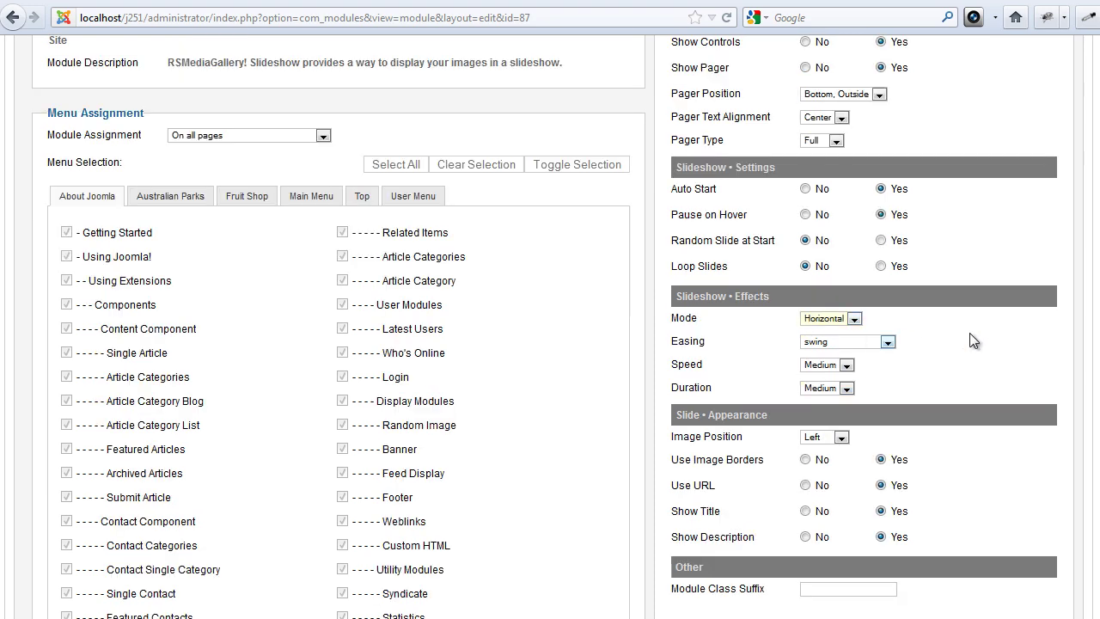
pyautogui.scroll(2, 973, 334)
pyautogui.scroll(8, 977, 335)
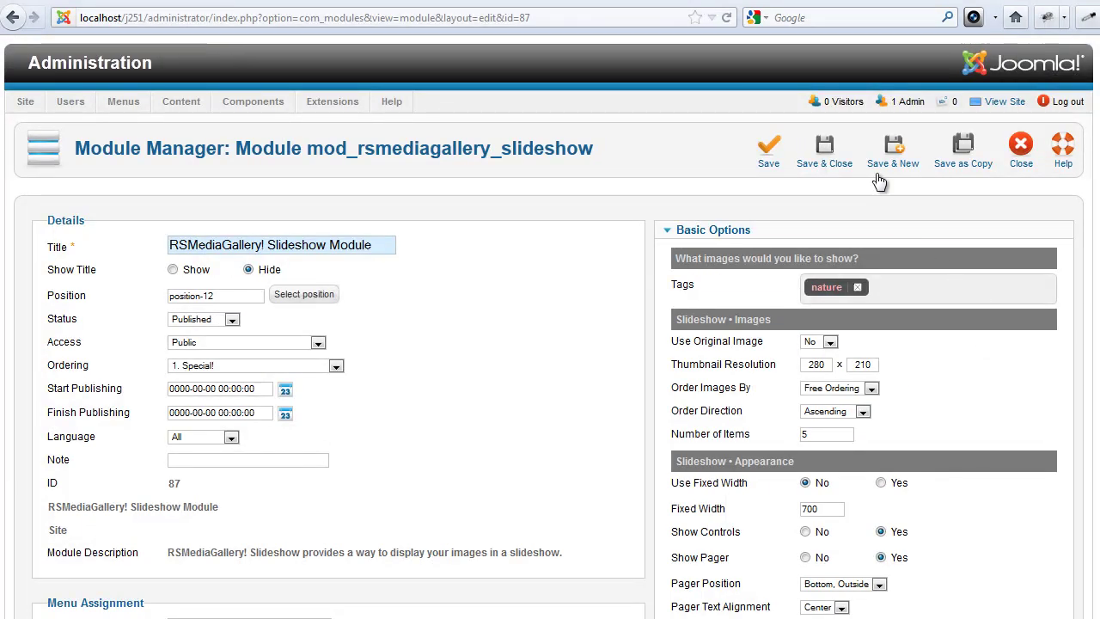
# Save the module, then step the homepage slideshow to Desert.jpg and back to Chrysanthemum
pyautogui.click(823, 157)
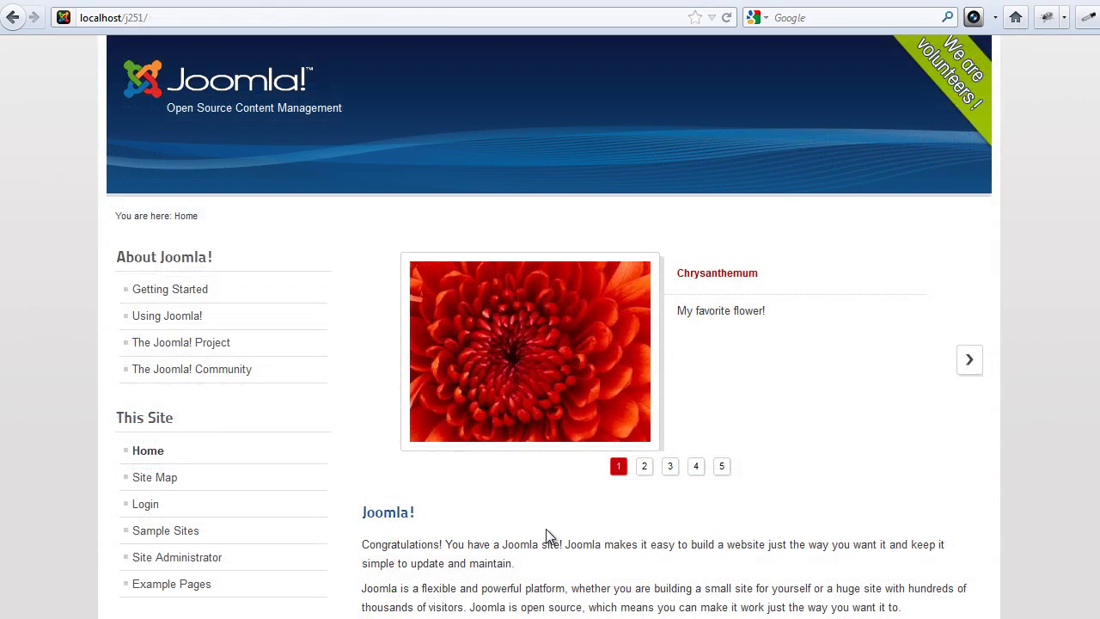
pyautogui.click(645, 468)
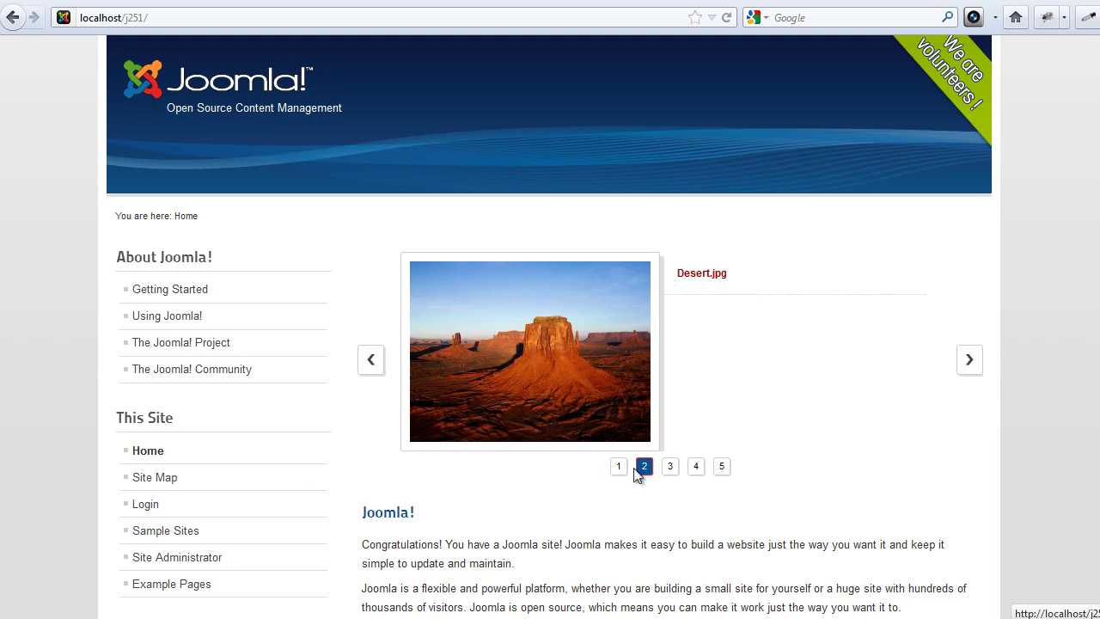
pyautogui.click(618, 469)
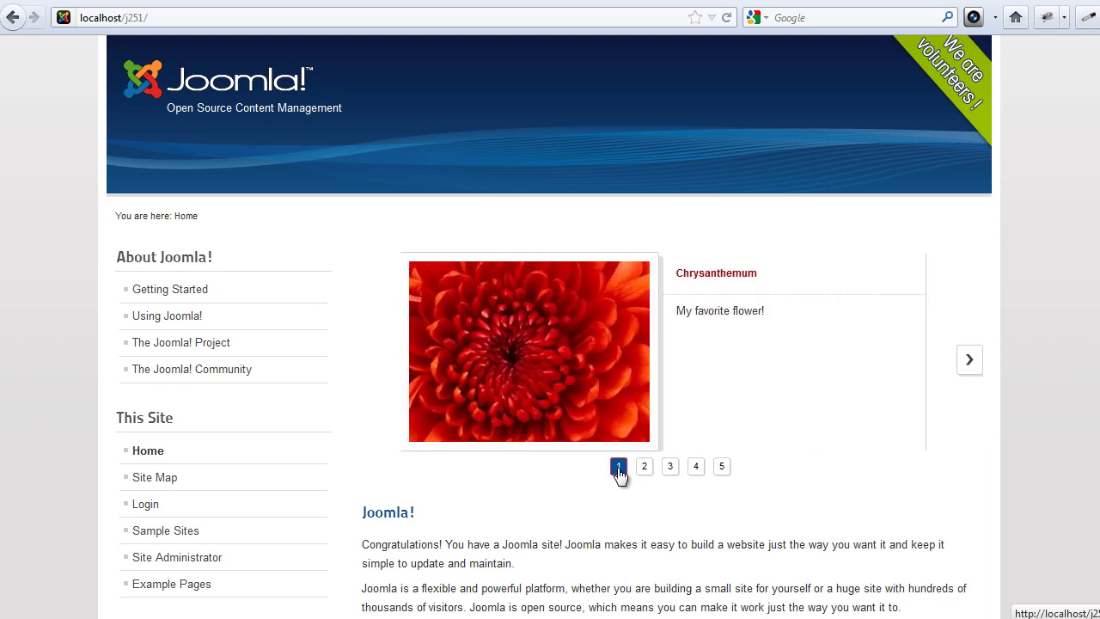